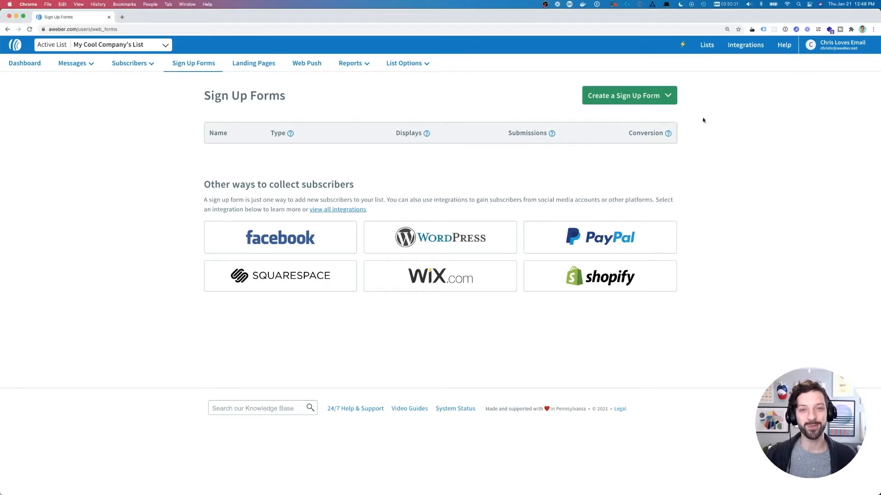
Step: Create a new sign up form and load the Shadow template from the New template category
click(662, 97)
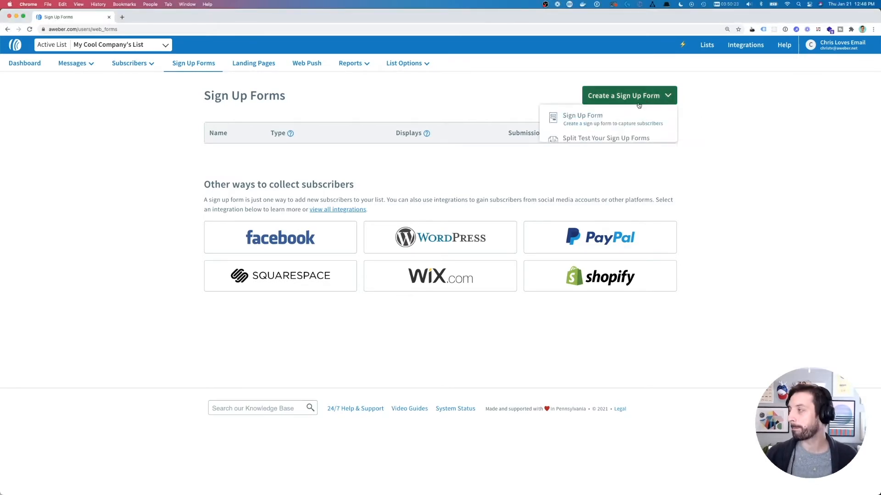
click(569, 120)
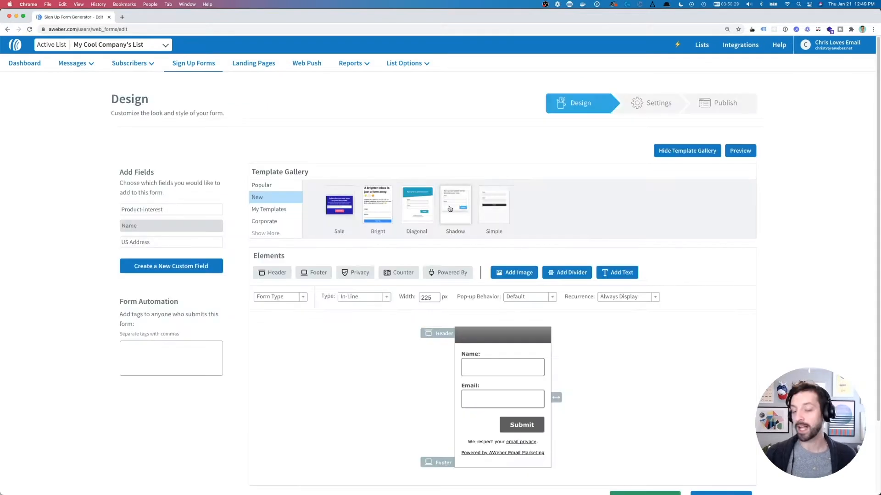
click(449, 209)
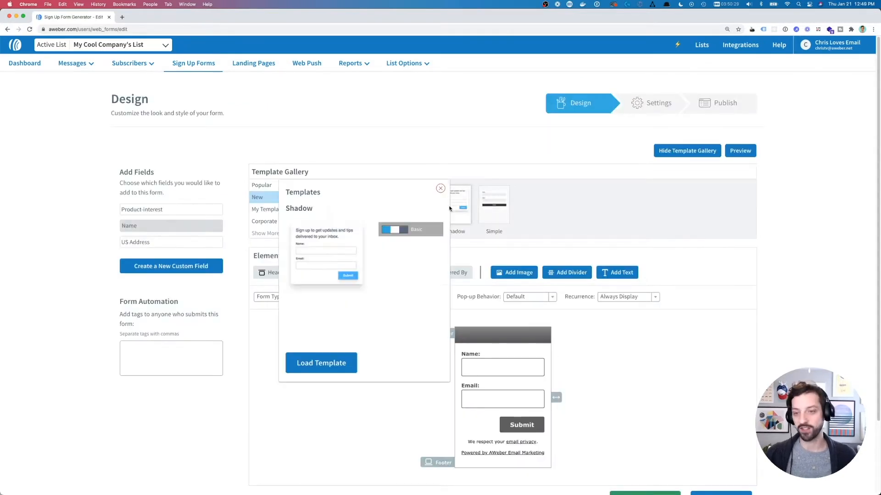
click(325, 370)
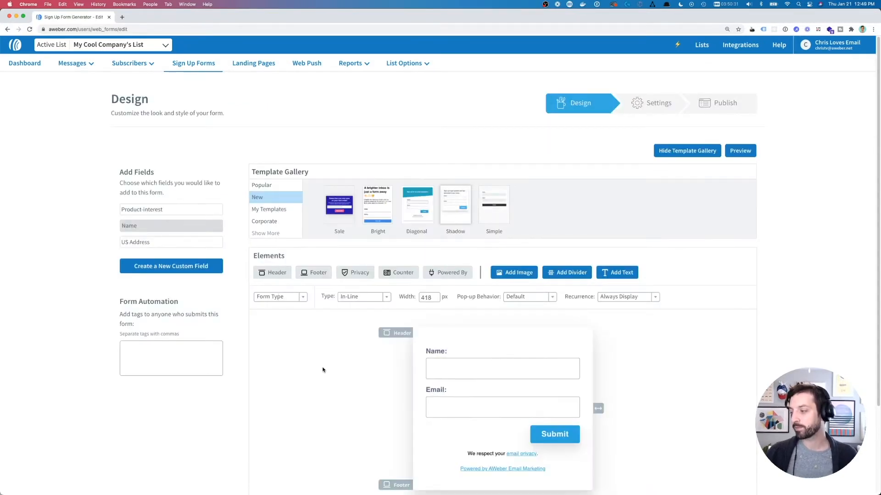
Step: Add a new custom field named Birth Month to the sign up form
scroll(418, 345, down, 5)
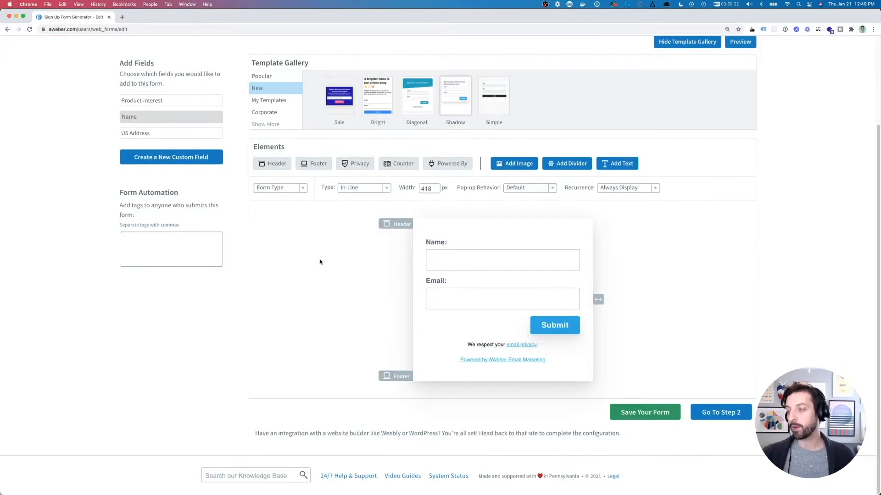
click(168, 157)
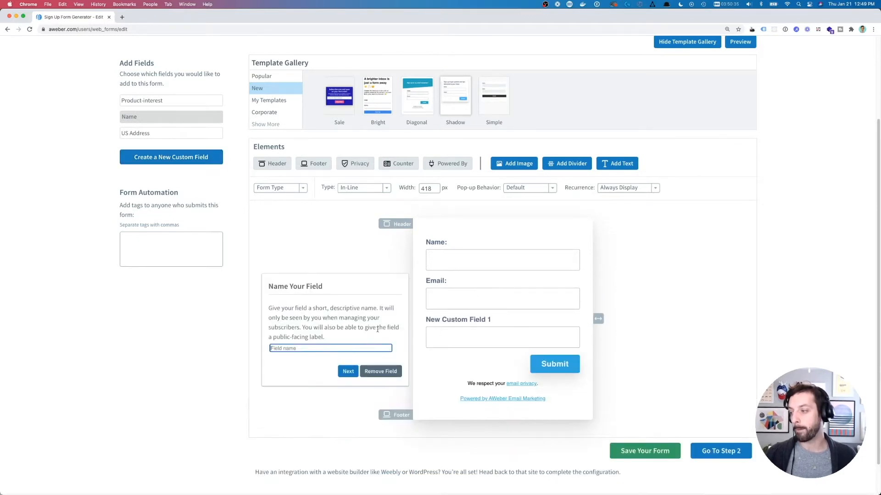
click(317, 349)
text(Bir)
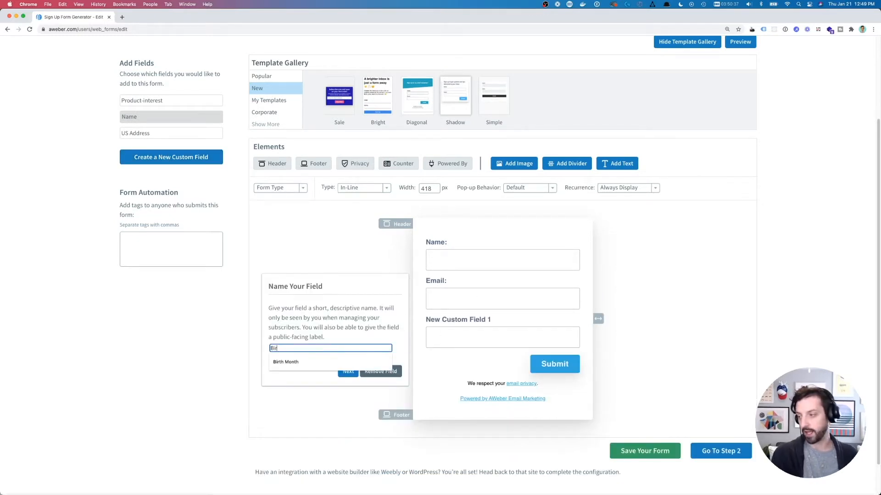
text(th Month)
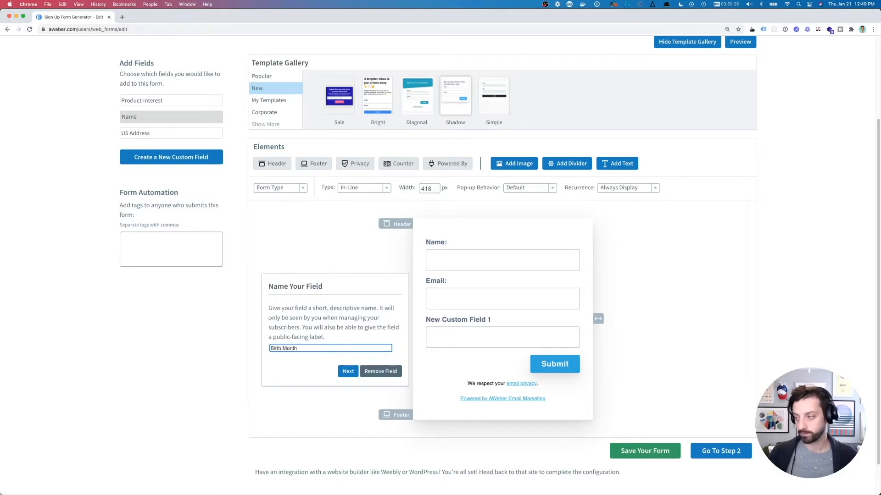
click(348, 372)
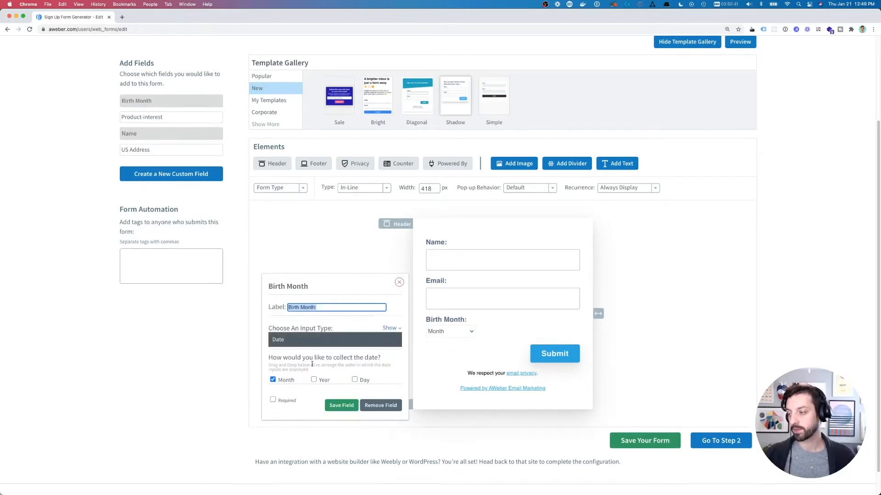
Step: Make Birth Month a Select Box - Multiple Choice field and enter the choice January with the tag january-birthday
click(278, 339)
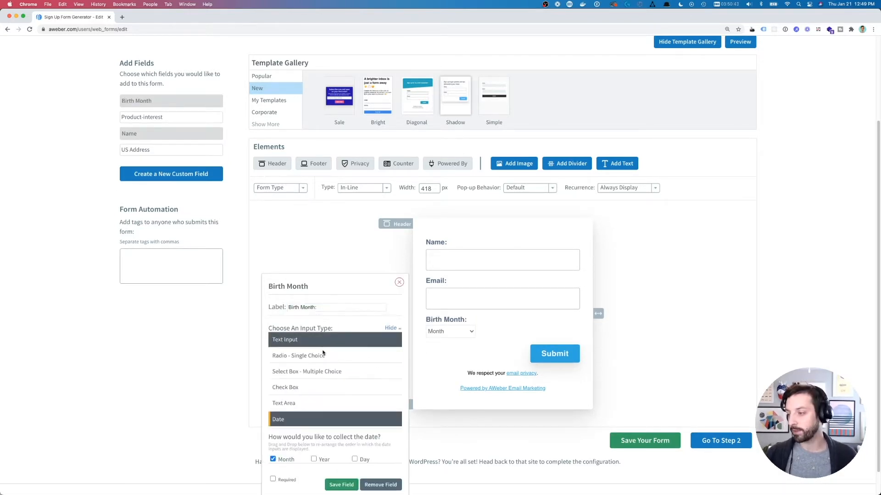
click(359, 374)
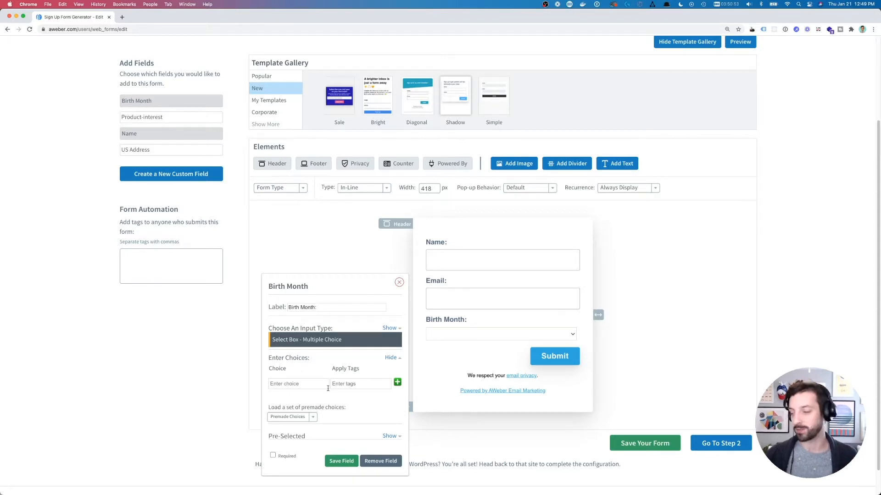
click(288, 383)
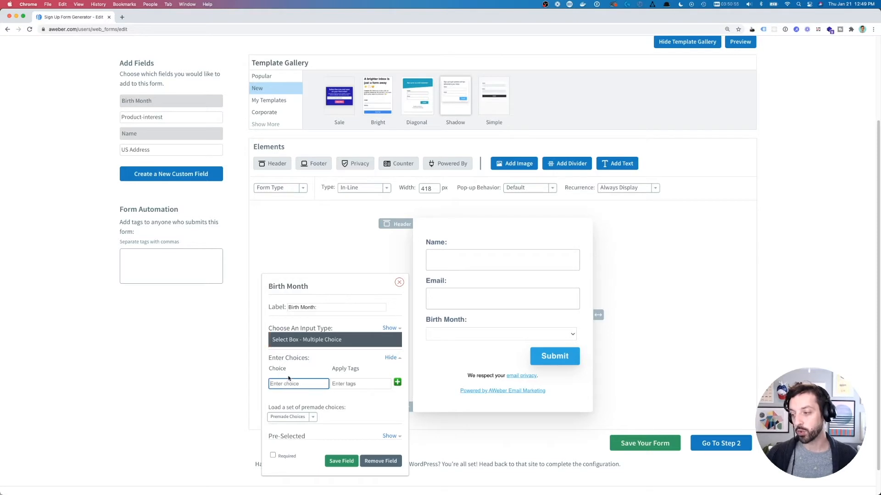
text(January)
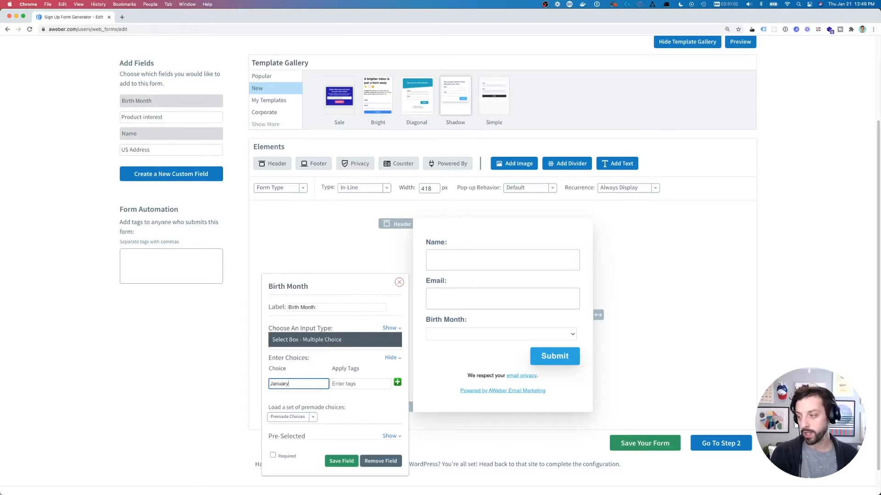
key(Tab)
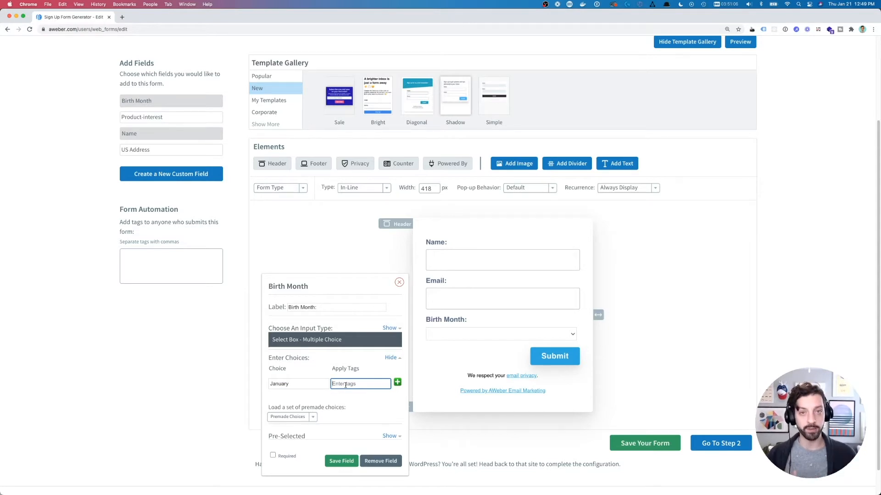
text(january-birthday)
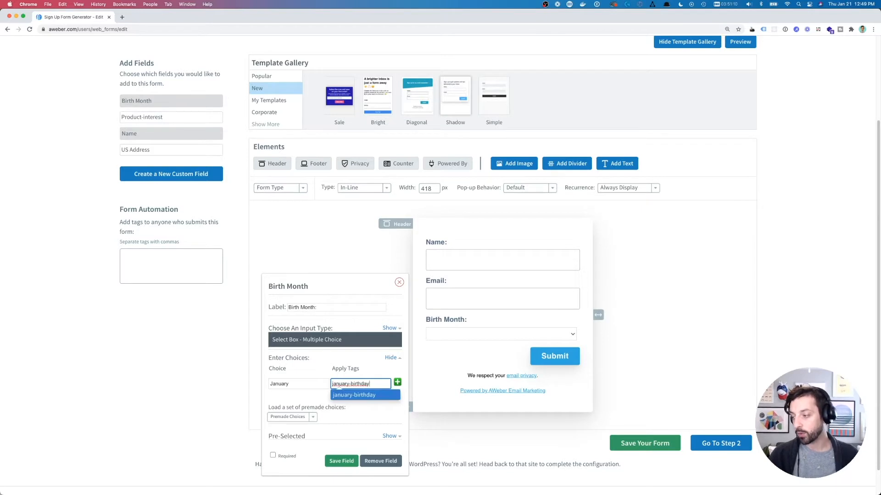
click(351, 395)
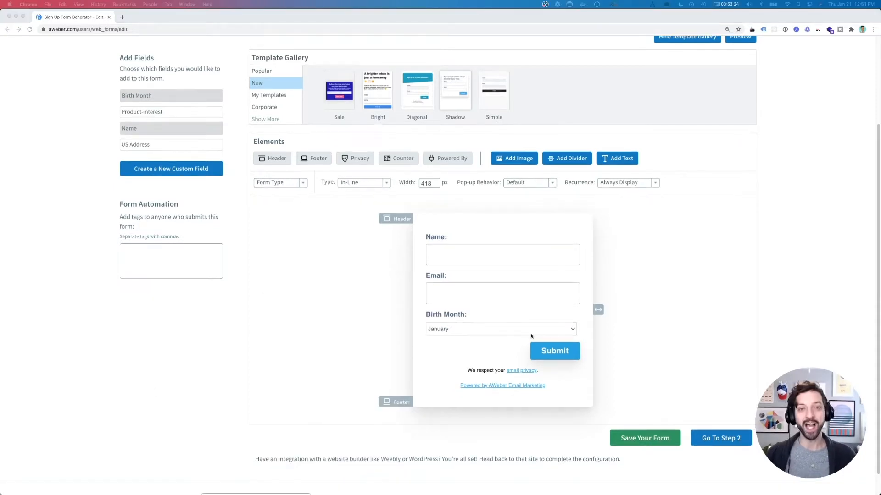
Step: Save the sign up form and publish it with the Use My Form as a Landing Page option
click(640, 441)
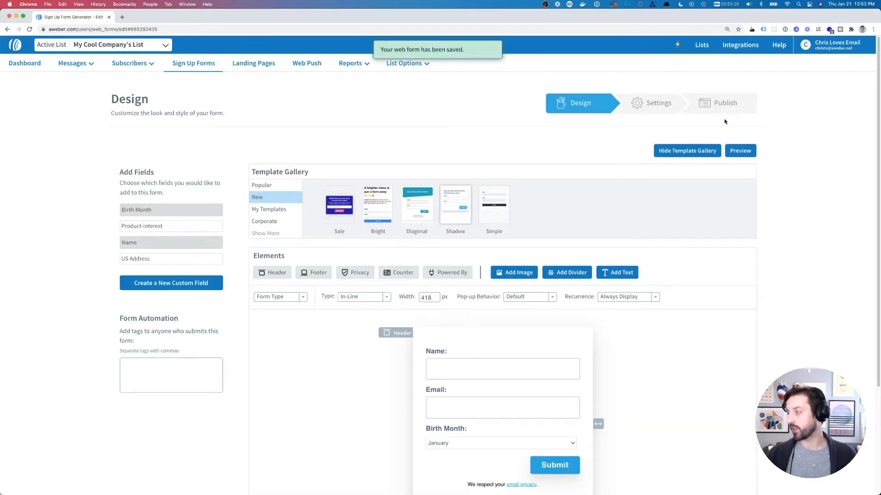
click(723, 104)
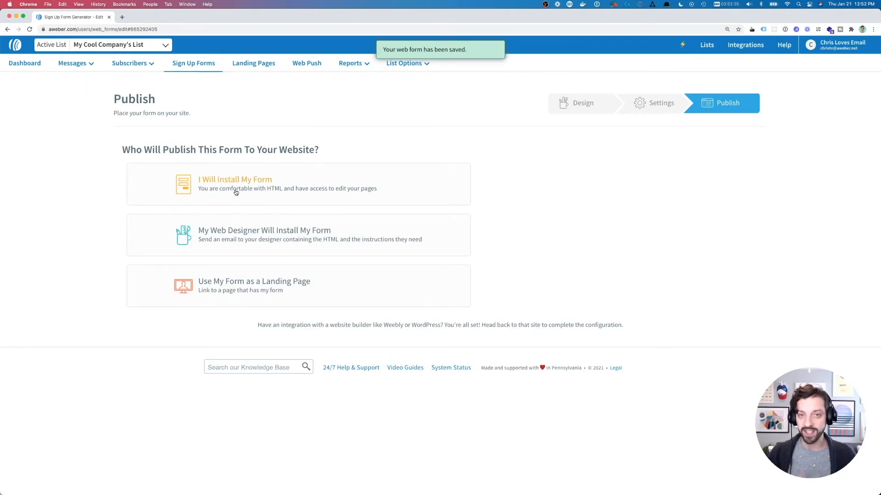
click(248, 286)
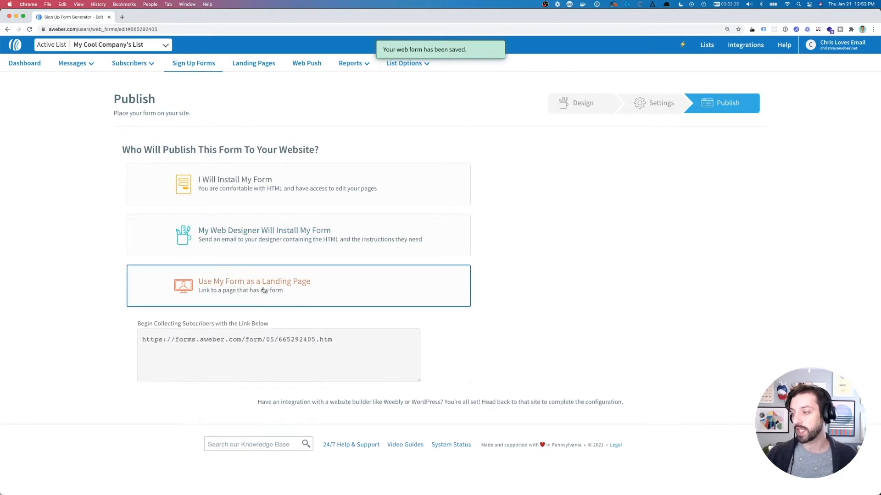
Step: Copy the form's landing page link and open it in a new browser tab
drag(247, 339, 139, 340)
key(super+a)
key(super+c)
key(super+t)
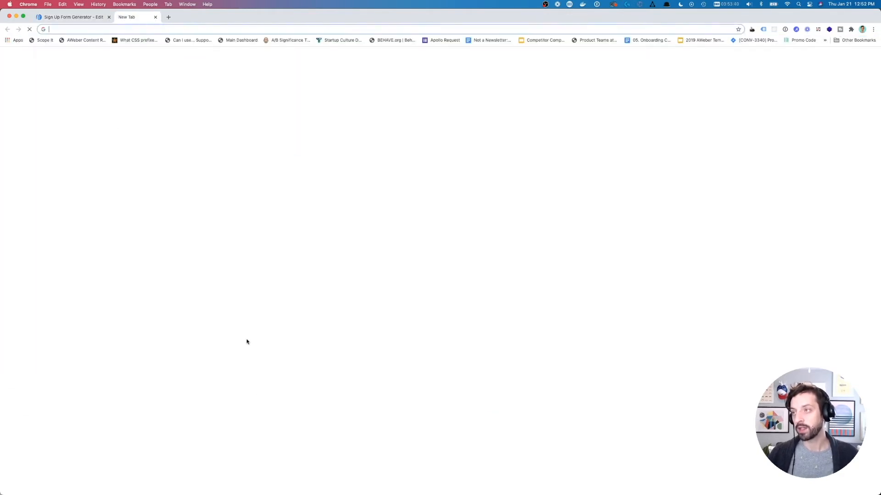
key(super+v)
key(Return)
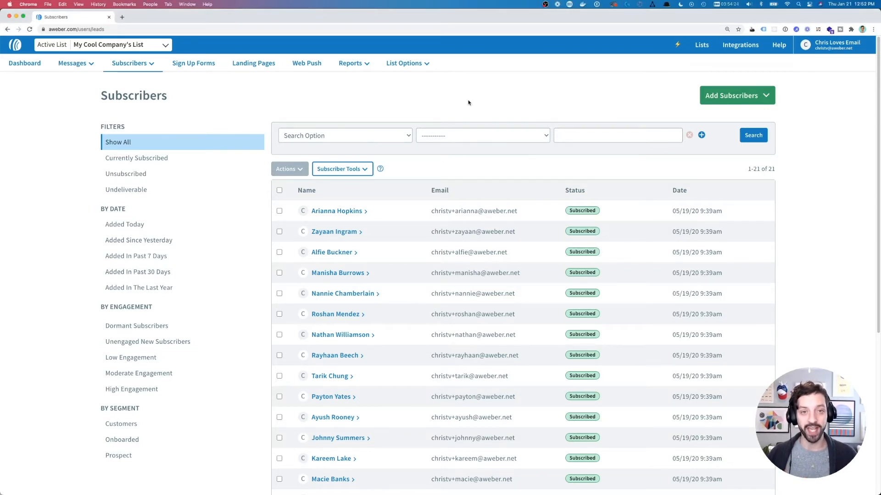
Step: Search the subscribers for those whose Tag is january-birthday
click(351, 137)
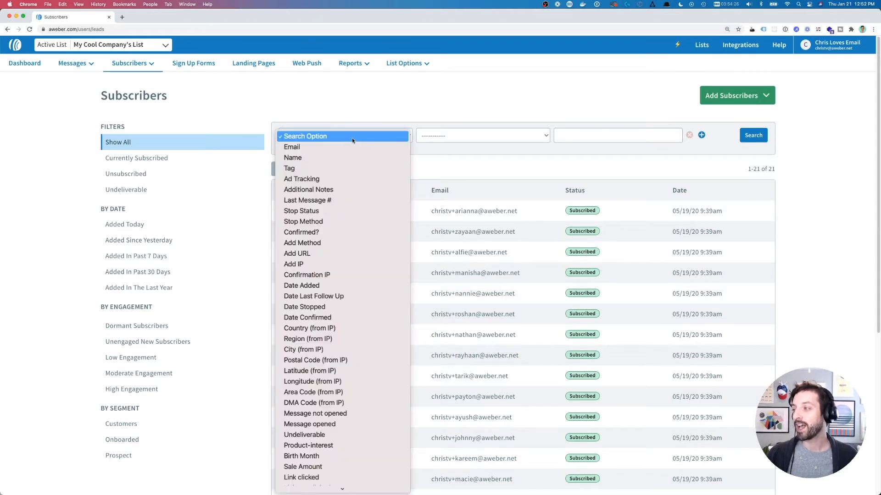
click(345, 169)
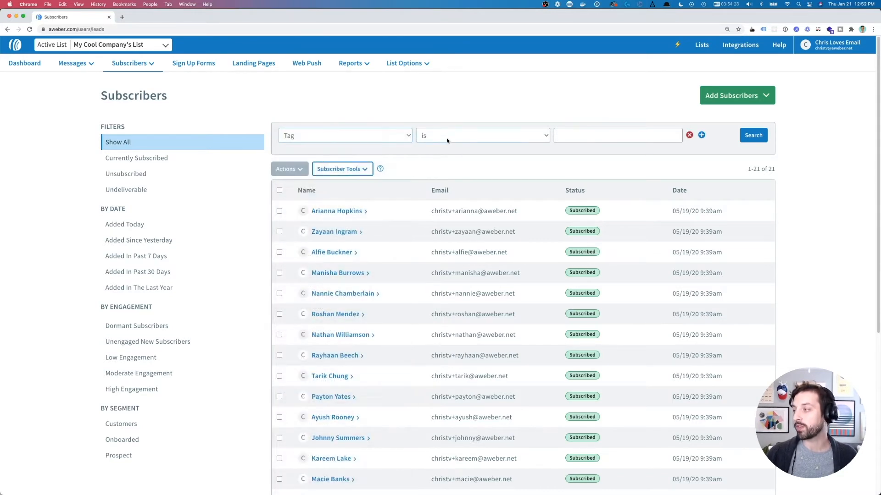
click(601, 139)
text(janu)
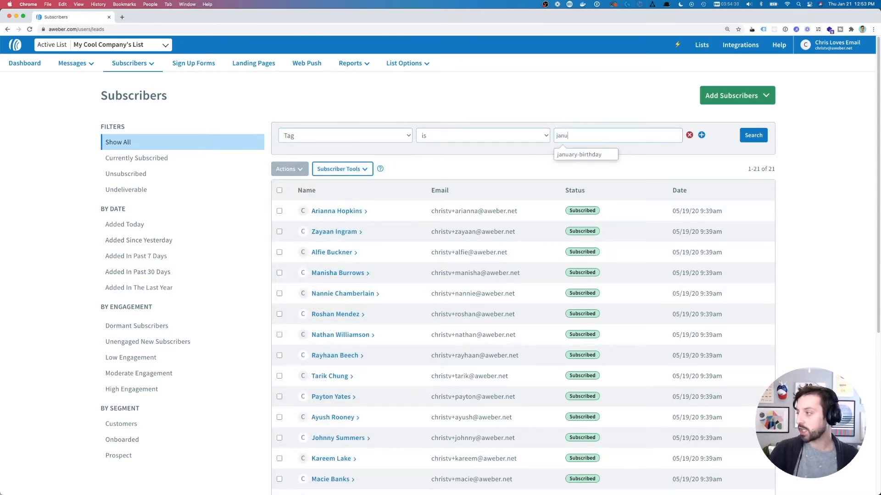
key(Return)
click(754, 135)
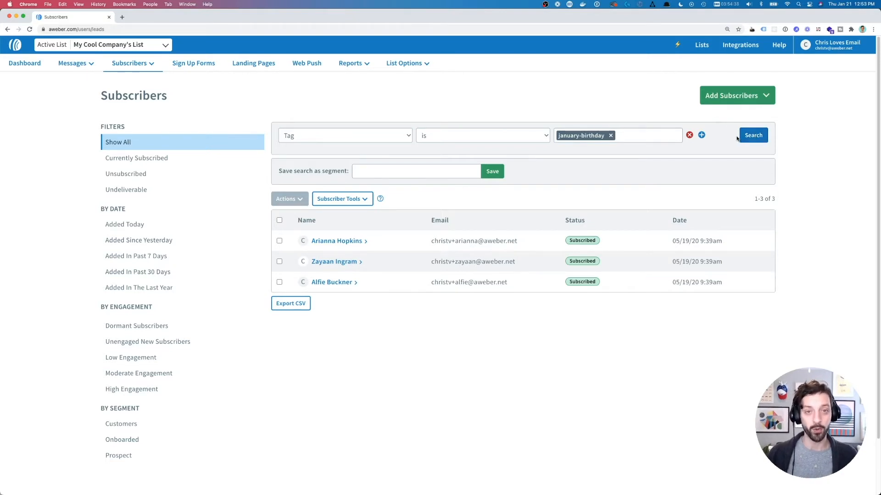
Step: Save the search as a segment named January Birthdays, and filter the subscriber list by that segment
click(398, 175)
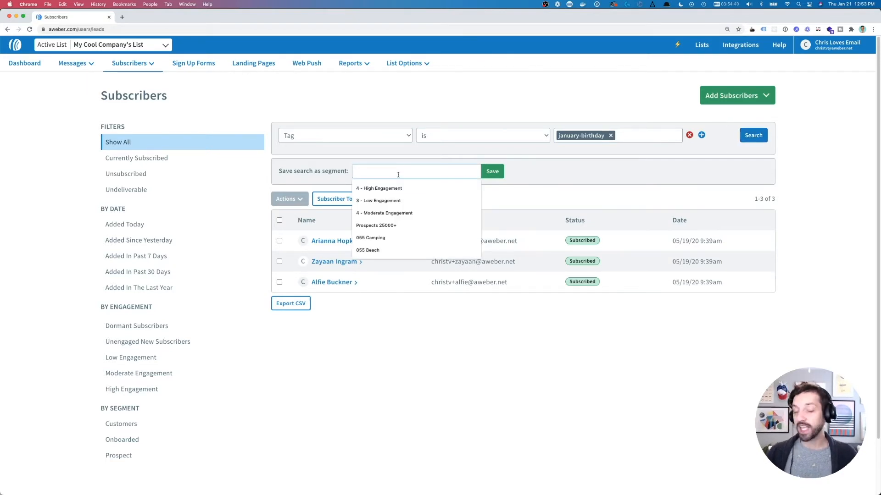
text(January)
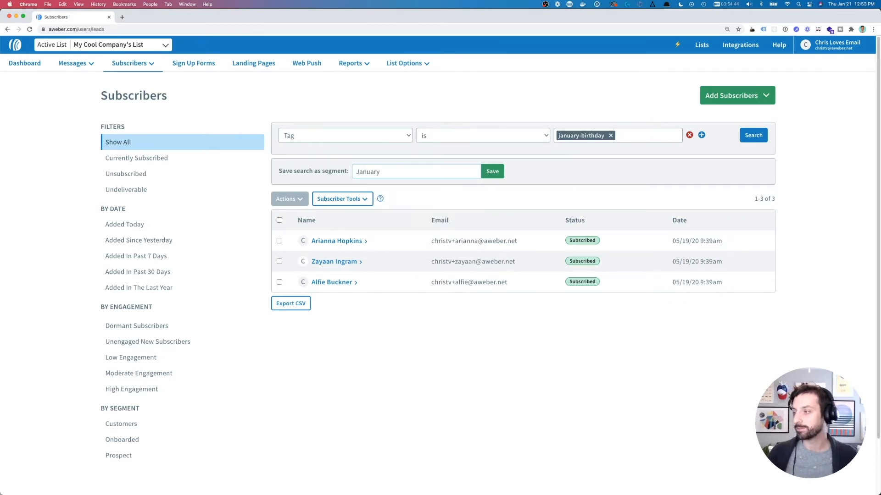
text( Birthdays)
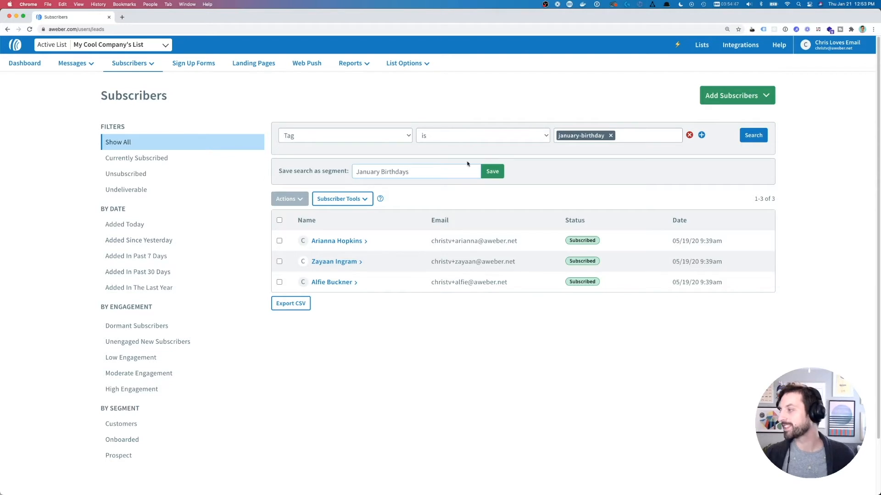
click(490, 171)
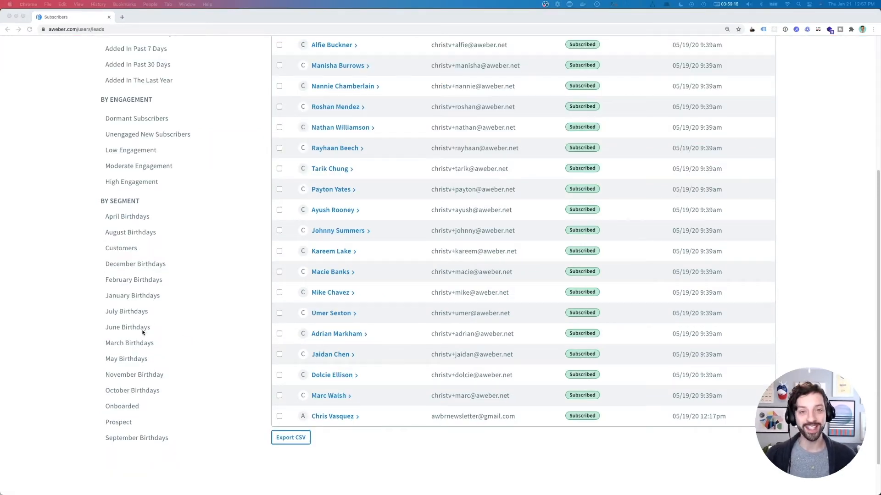
click(141, 297)
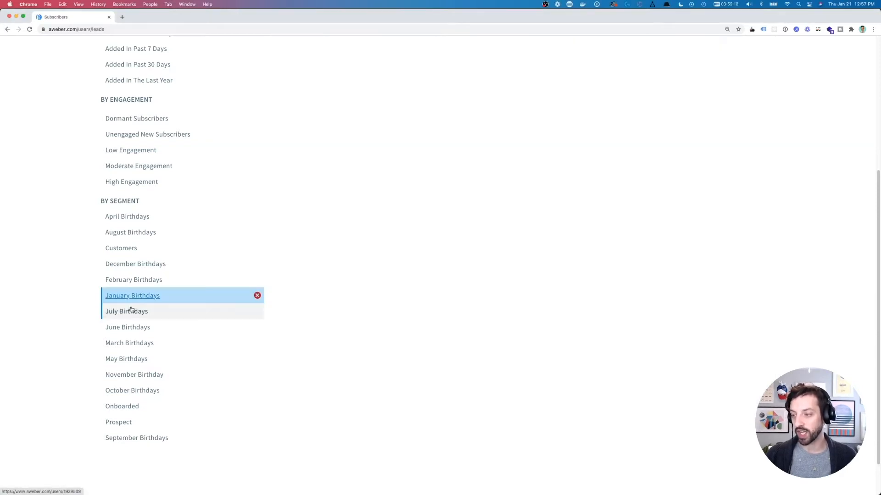
scroll(472, 237, up, 5)
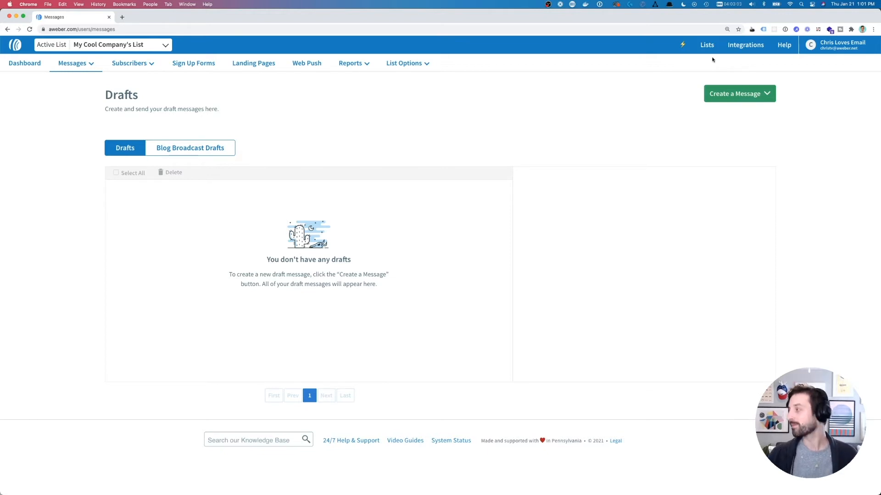
Step: Create a message in the Drag & Drop Email Builder and apply the Default template, keeping the message content
click(754, 94)
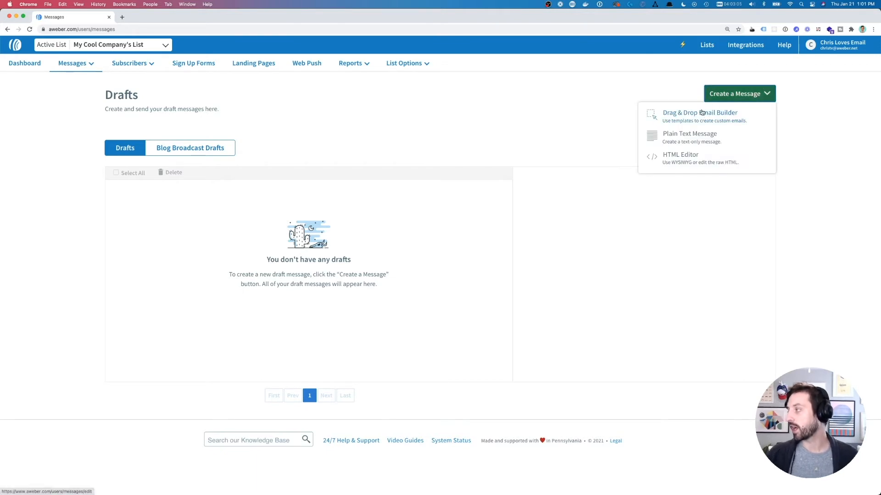
click(690, 117)
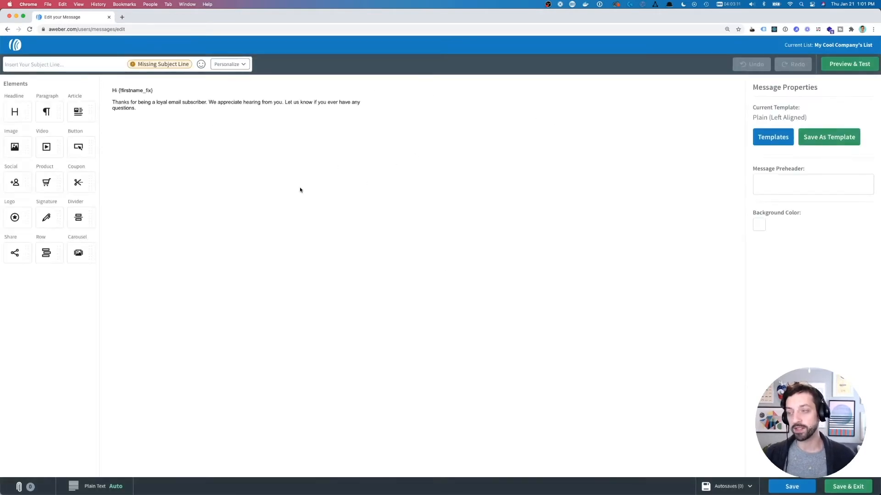
click(772, 141)
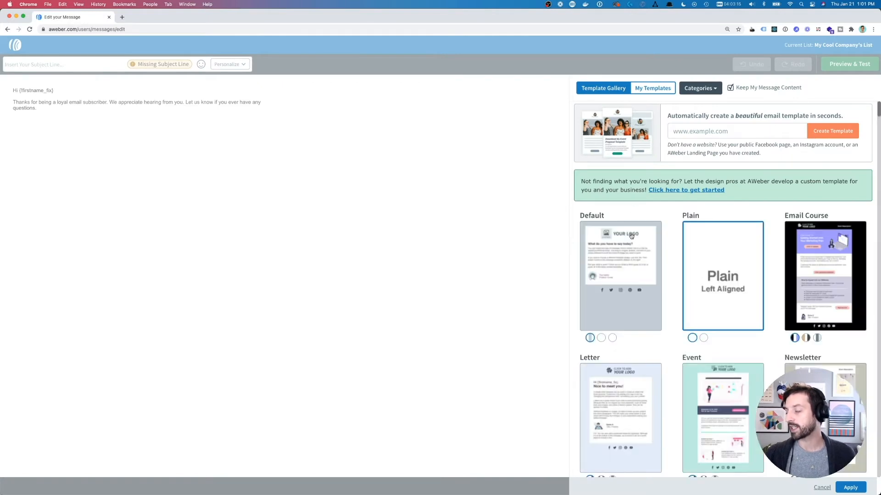
click(611, 280)
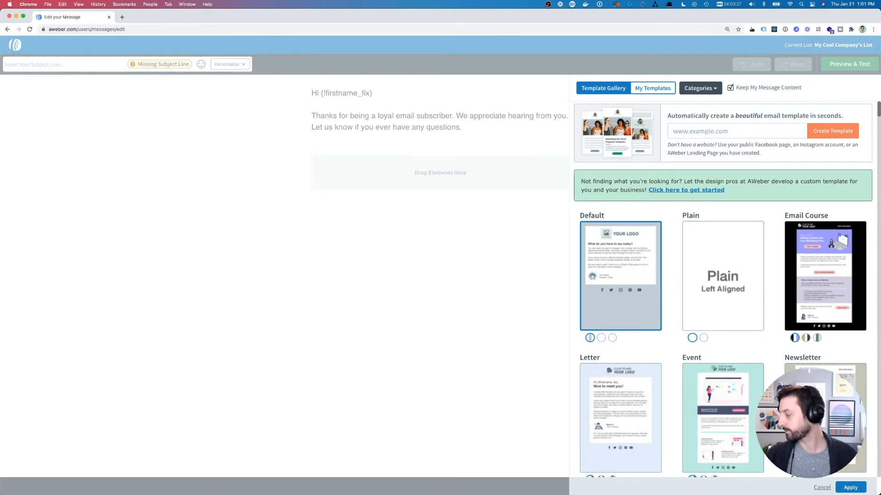
click(861, 488)
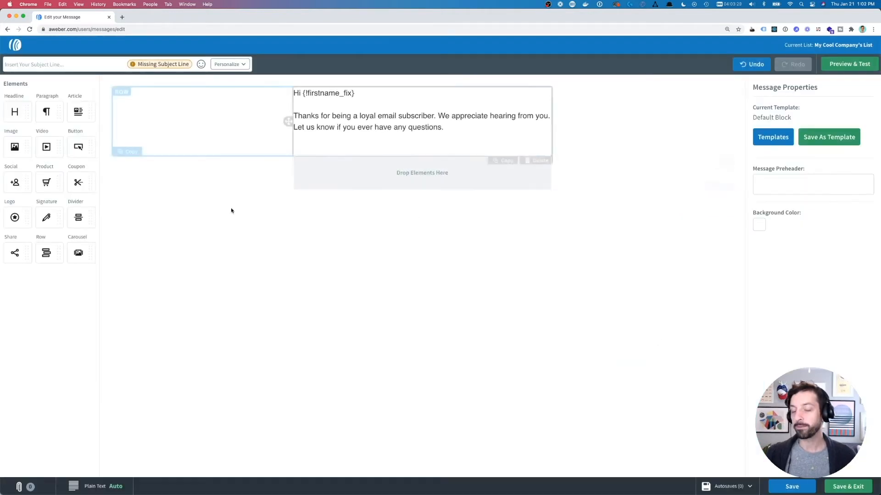
Step: Replace the greeting and body text with a thank-you message to loyal readers offering 10% off a membership subscription with the code INTERNETFRIENDS at checkout
key(super+Tab)
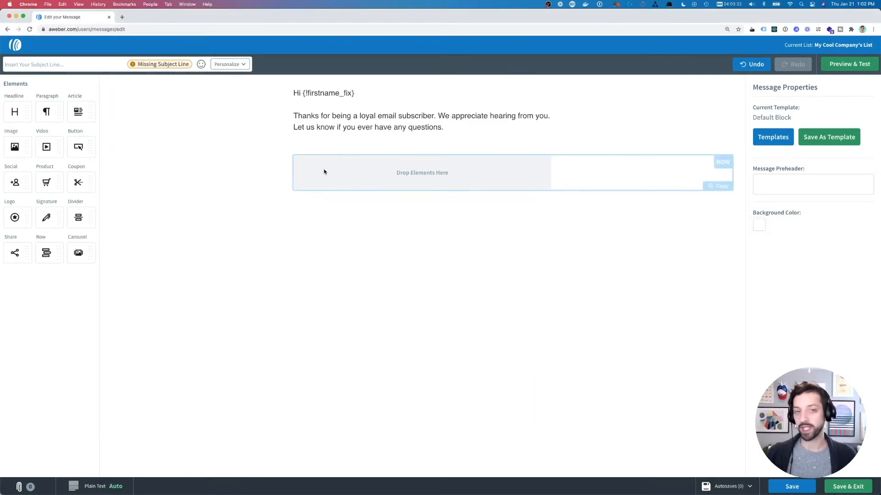
key(super+Tab)
click(288, 121)
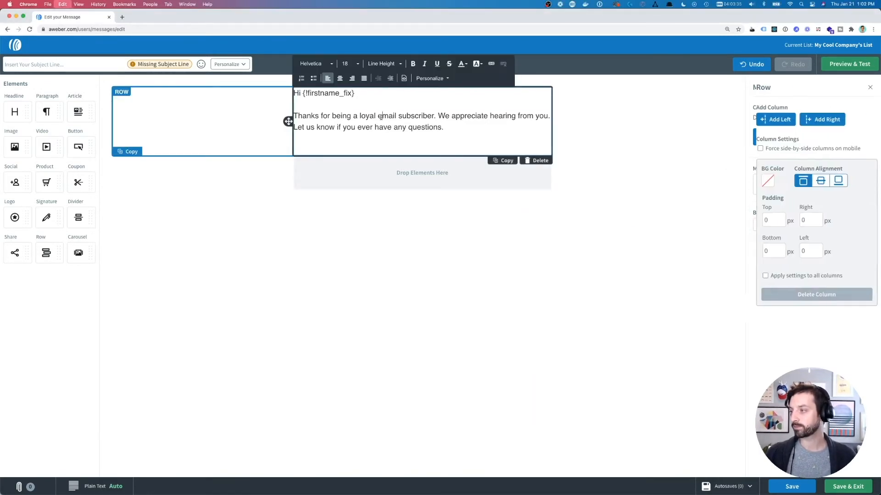
text(Thank you so much for being a loyal reader. I'll never be able to  express how much it means to me that you share your time with me; but as a start I wanted to offer you 10% off a subscription to my membership community if you use the code INTERNETFRIENDS at checkout.  Thanks again!)
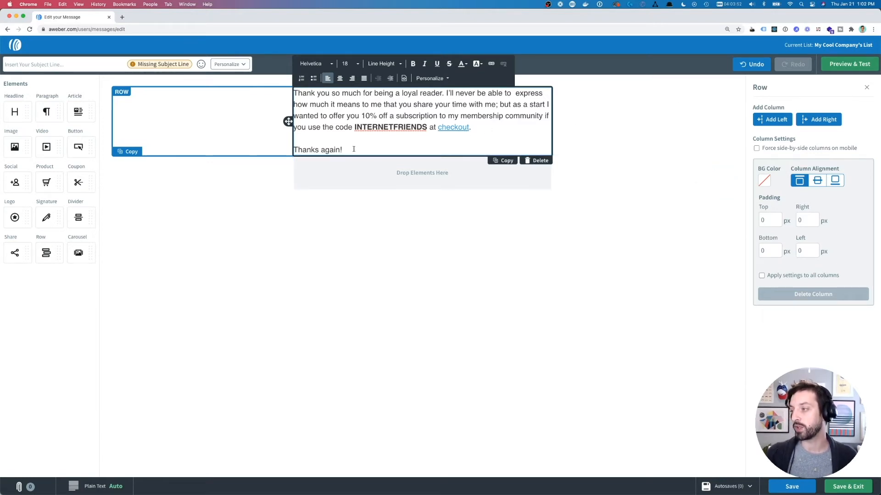
Step: Delete the closing "Thanks again!" line and the blank line above it from the message paragraph
drag(351, 149, 305, 147)
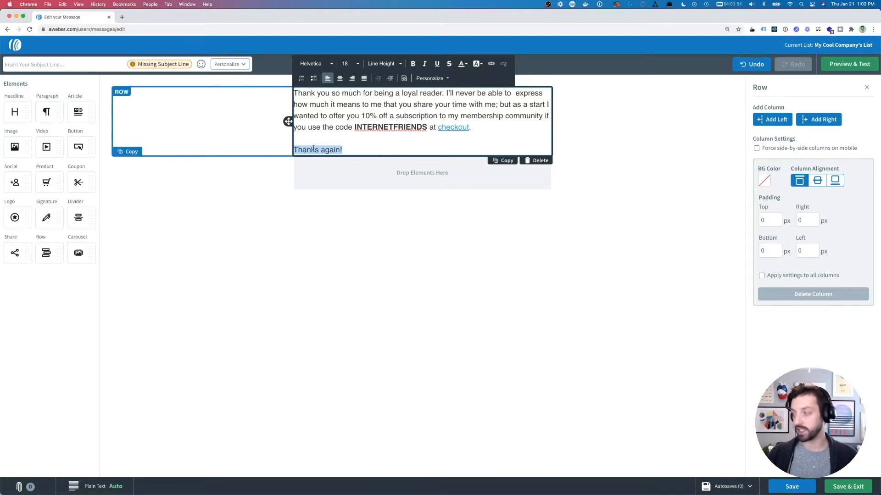
key(BackSpace)
key(BackSpace)
key(BackSpace)
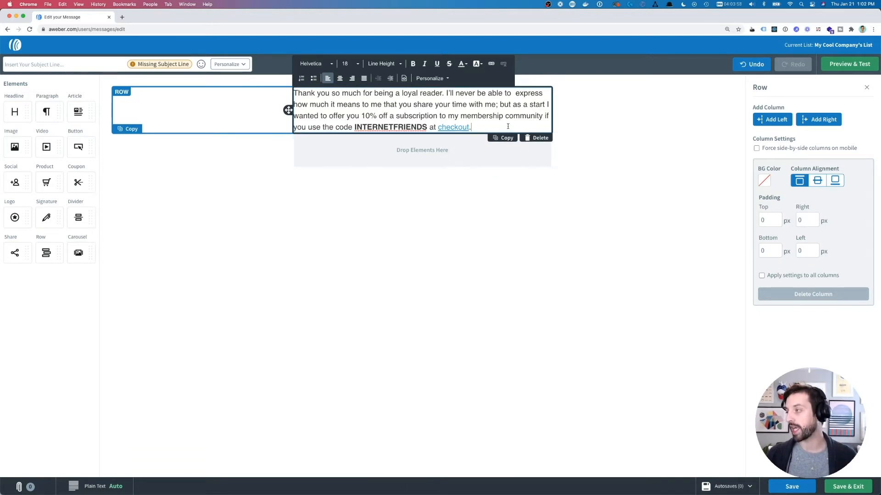
drag(78, 146, 348, 150)
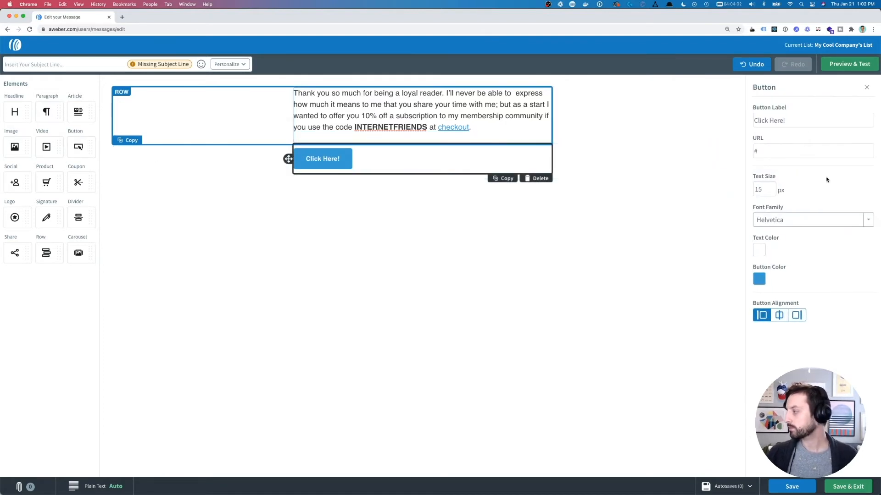
triple_click(802, 117)
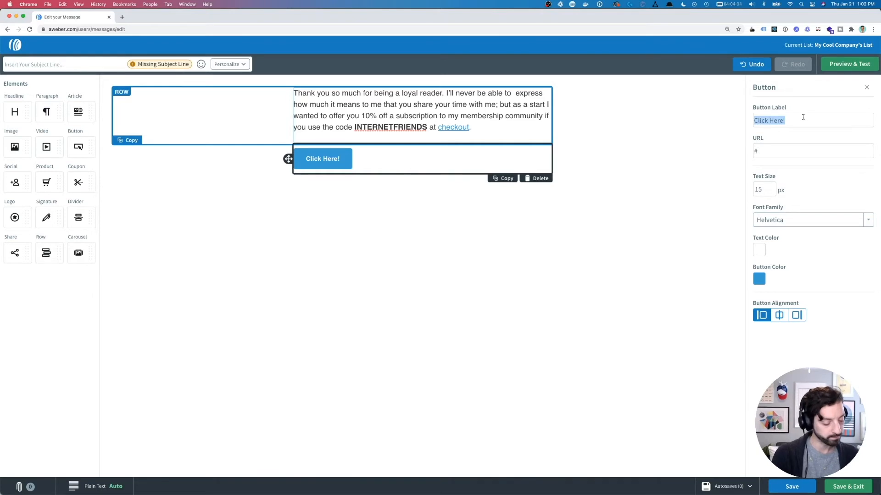
text(Subscribe now)
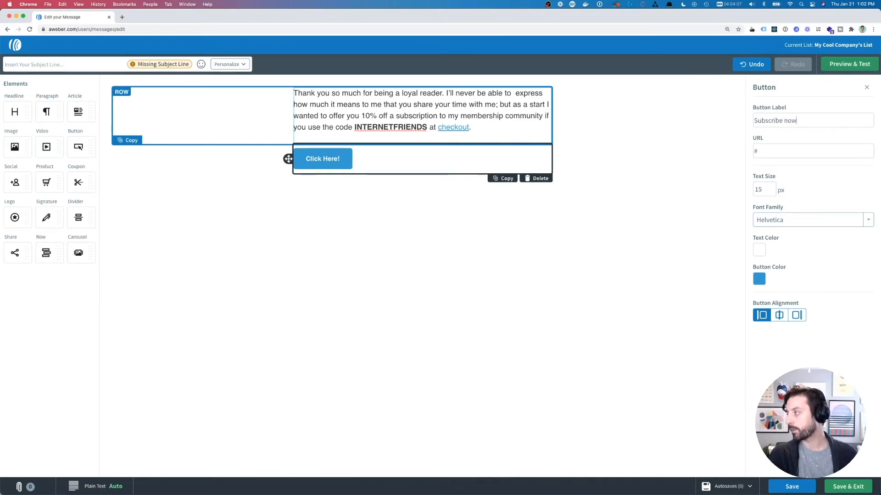
click(782, 149)
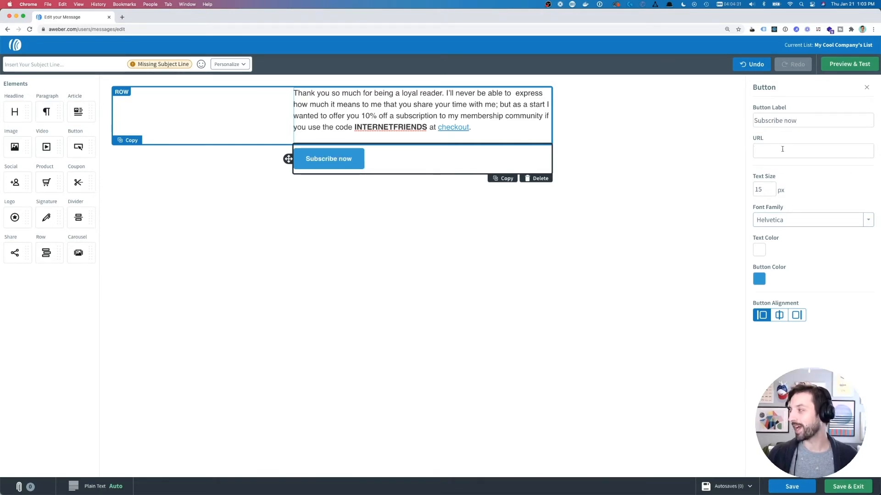
text(https://www.aweber.com/pro.htm)
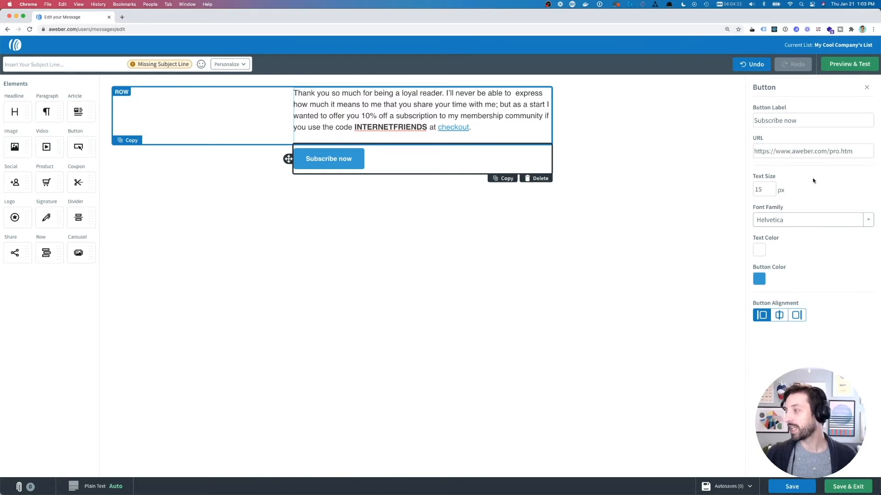
click(277, 131)
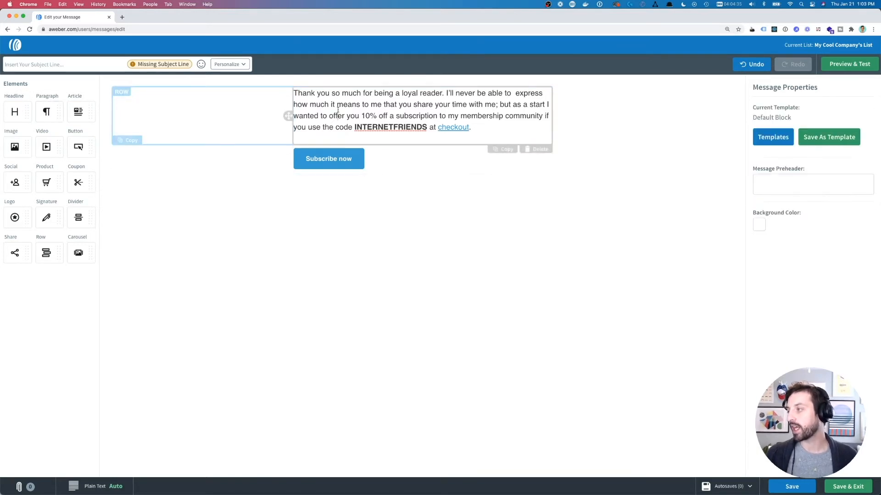
Step: Duplicate the thank-you paragraph, move the copy below the Subscribe now button and replace its text with "Thanks!"
click(504, 128)
click(505, 150)
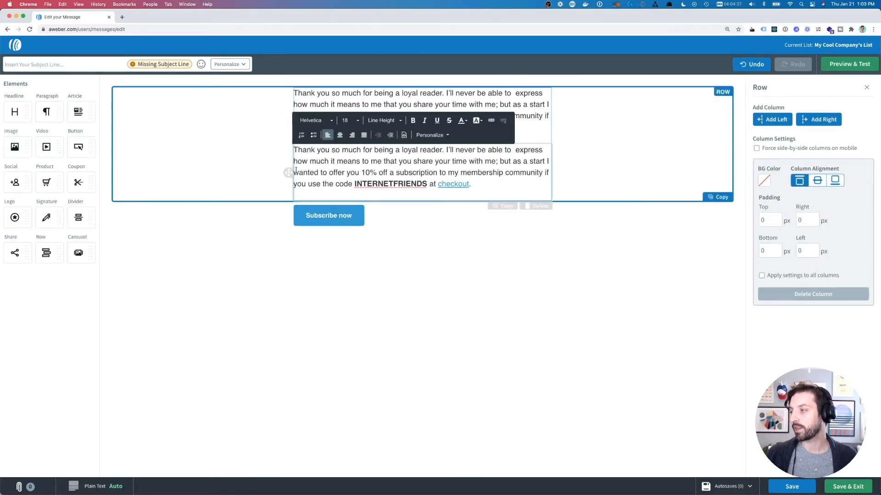
drag(287, 173, 298, 241)
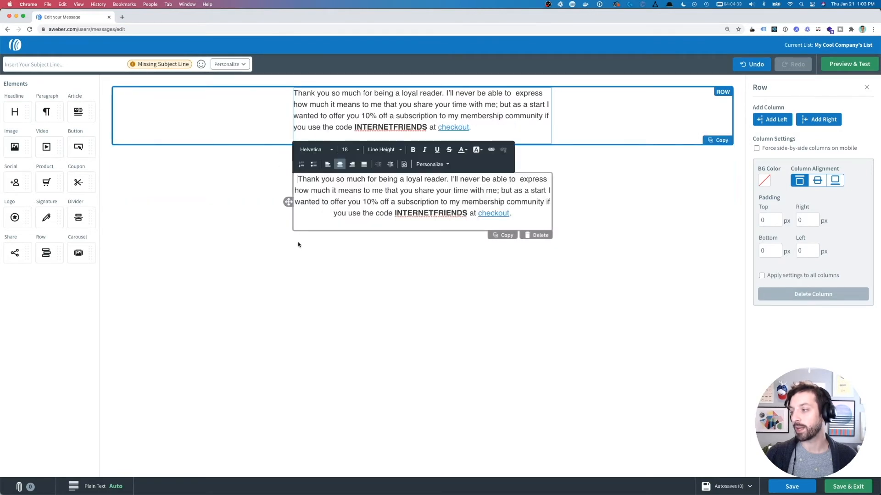
triple_click(357, 190)
text(Thanks!)
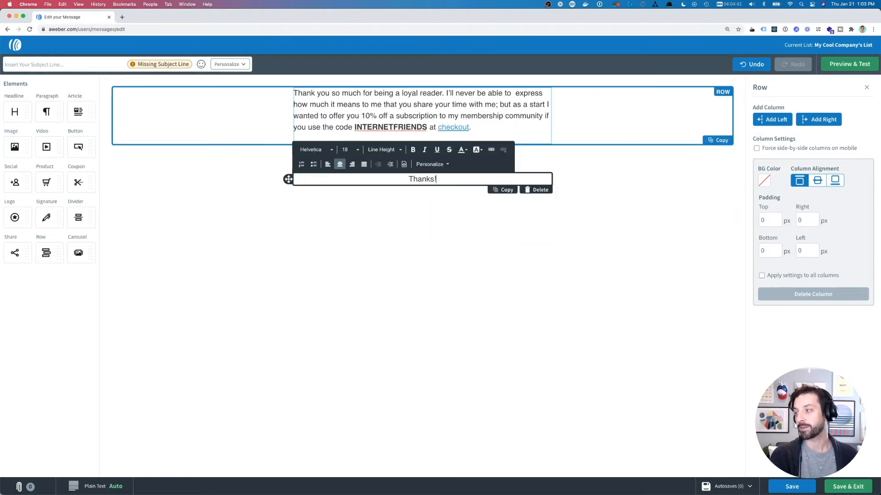
click(621, 75)
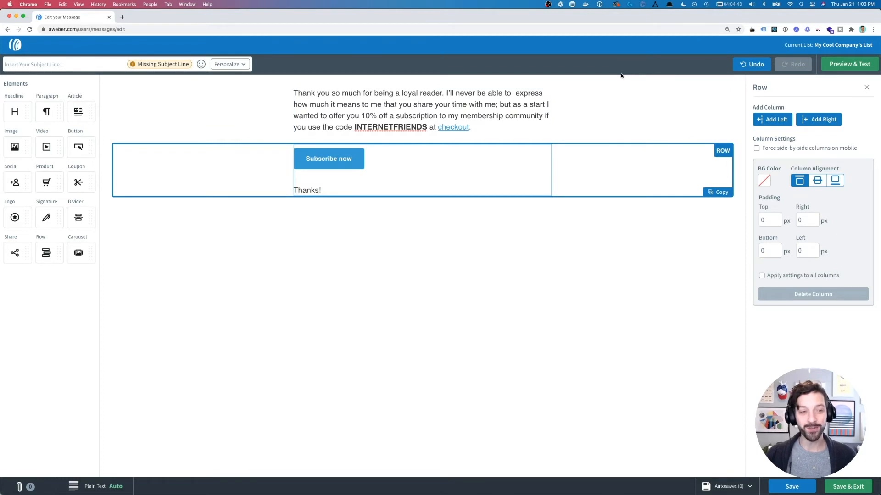
Step: Set the subject line to "A birthday gift!" and save the message to the drafts
click(96, 64)
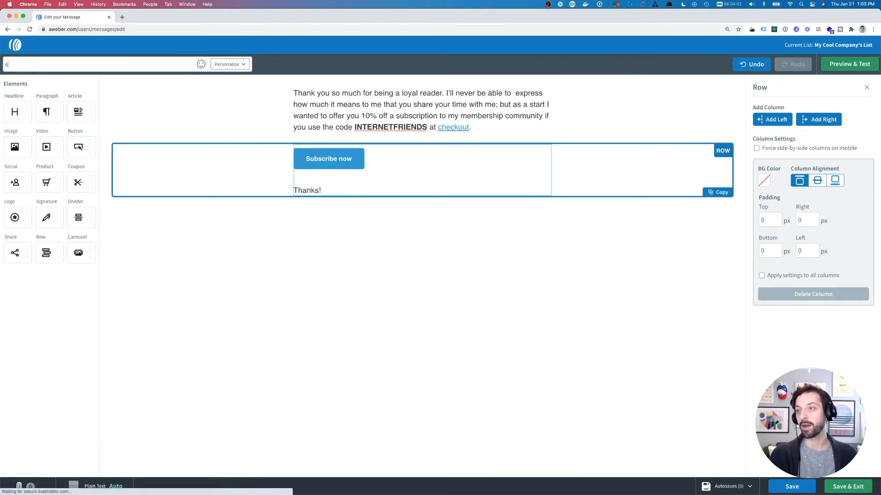
text(A birthday gif)
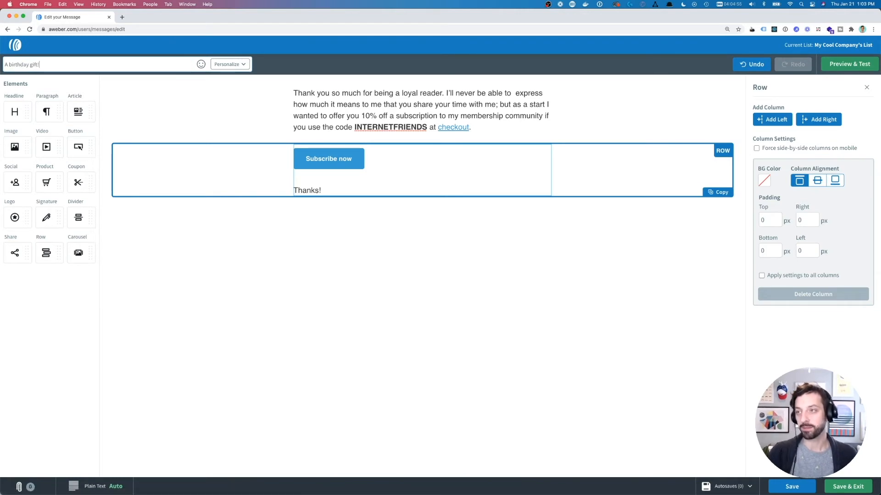
text(t!)
key(Tab)
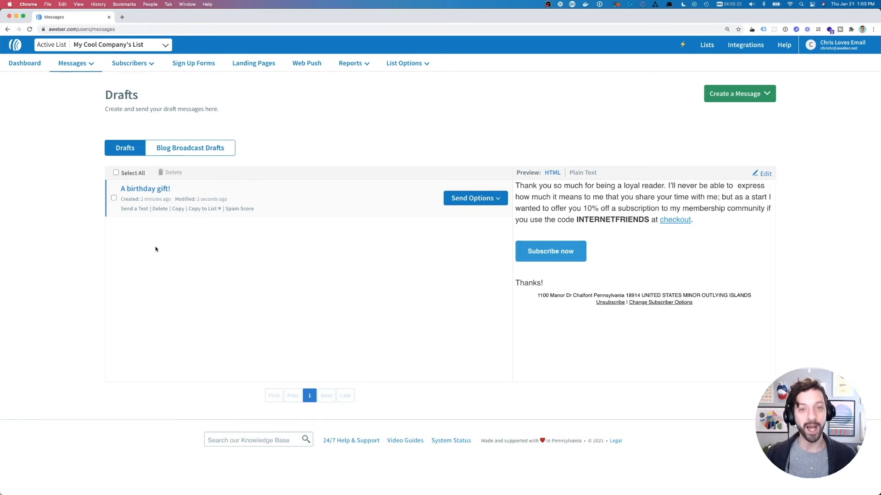
Step: Make repeated copies of the "A birthday gift!" draft for the birthday months
click(176, 210)
click(178, 210)
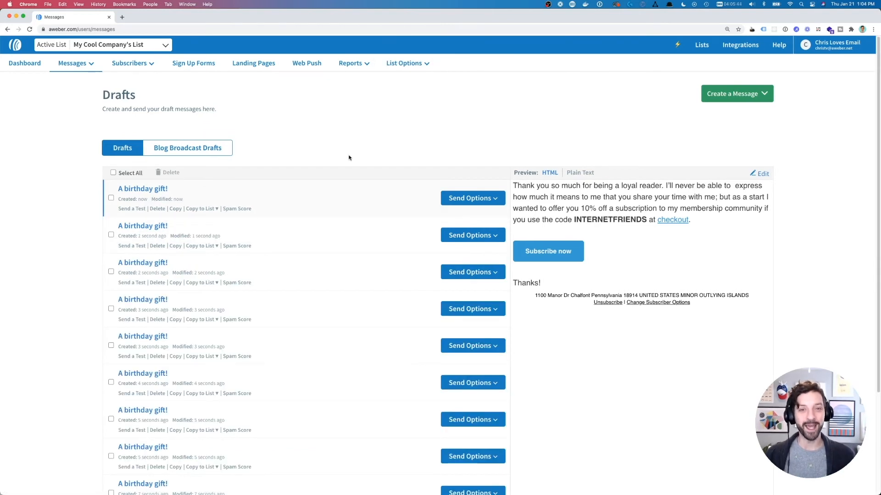
Step: Start scheduling the first "A birthday gift!" draft as a broadcast and set its recipients to the January Birthdays segment
click(471, 208)
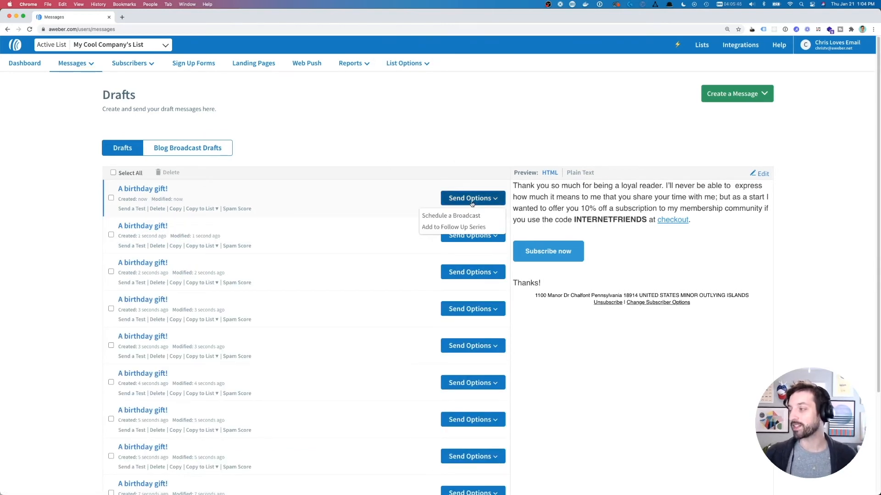
click(463, 217)
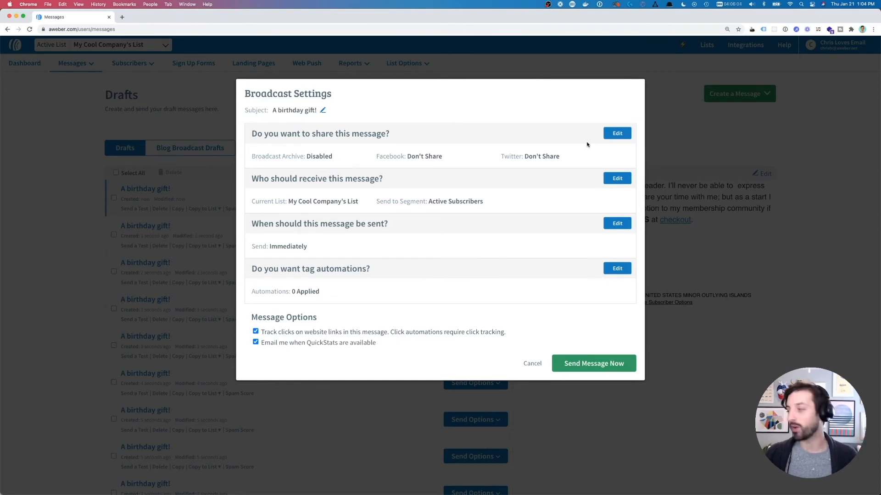
click(618, 179)
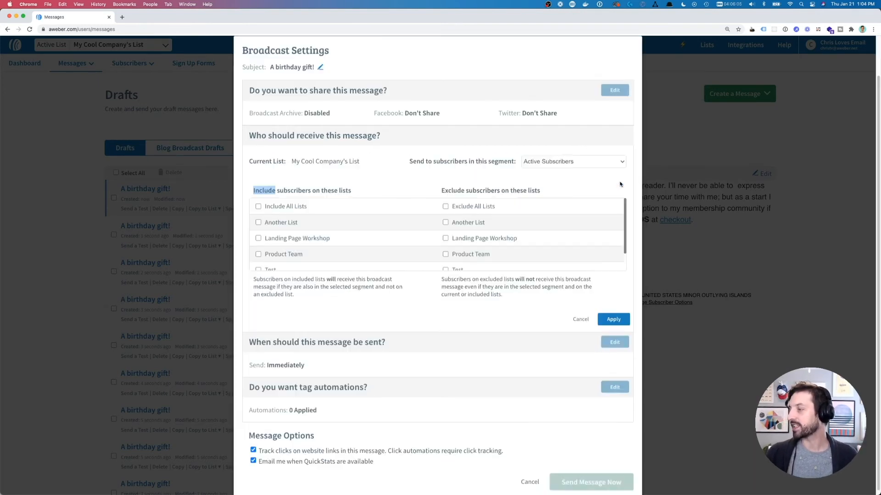
click(576, 164)
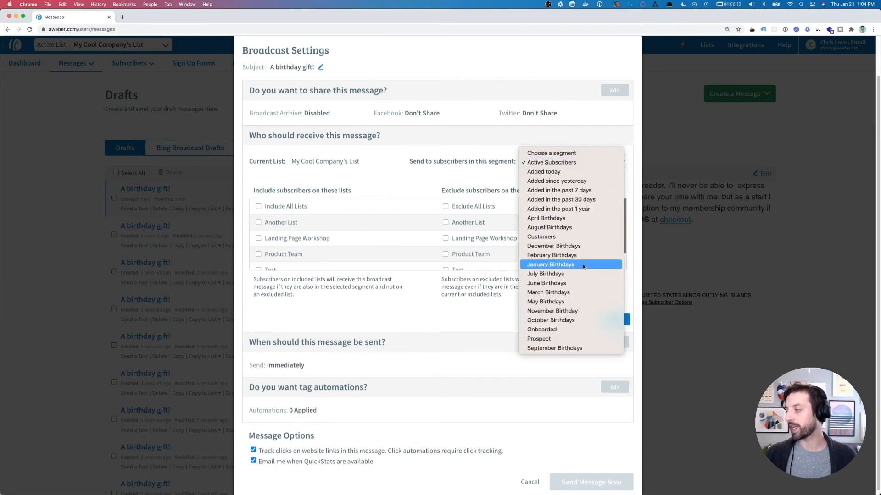
click(584, 266)
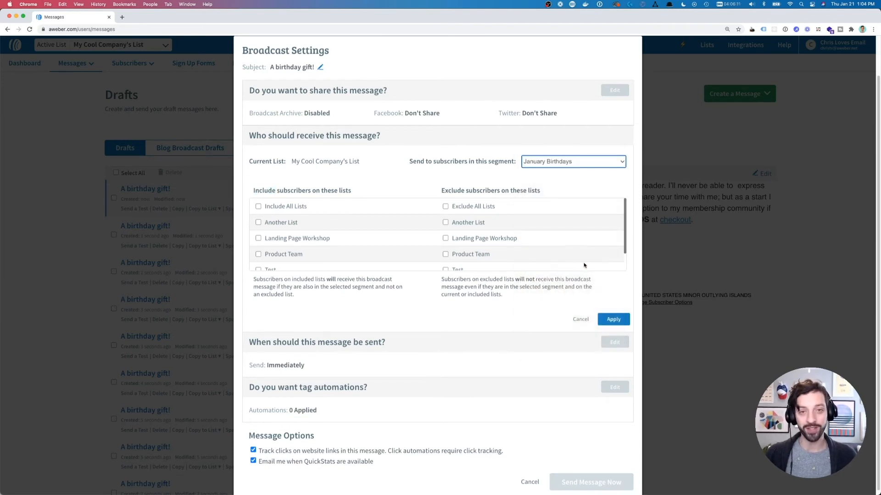
click(613, 320)
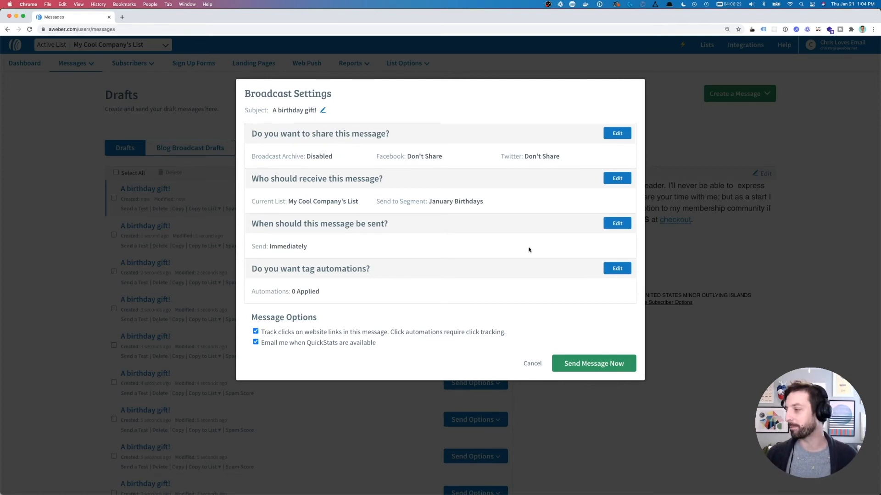
Step: Schedule the broadcast for Fri, Jan 22, 2021, 9:15 PM EST and return to the message drafts
click(625, 228)
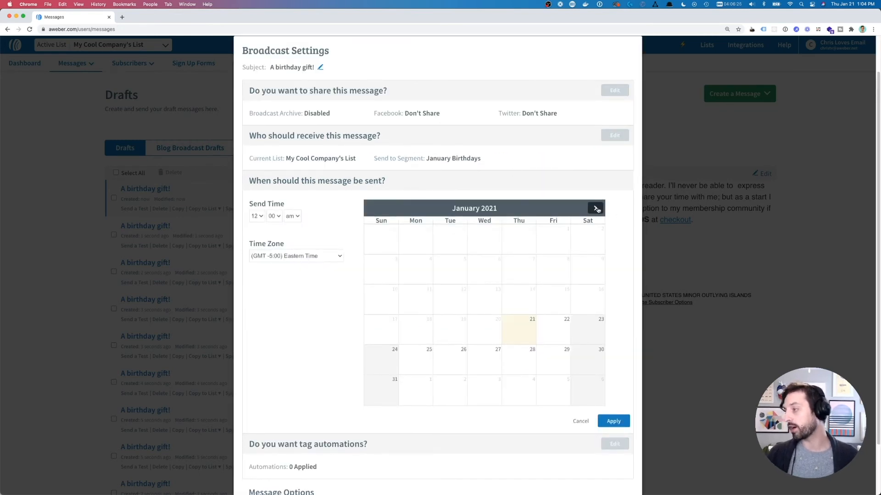
click(567, 321)
click(613, 421)
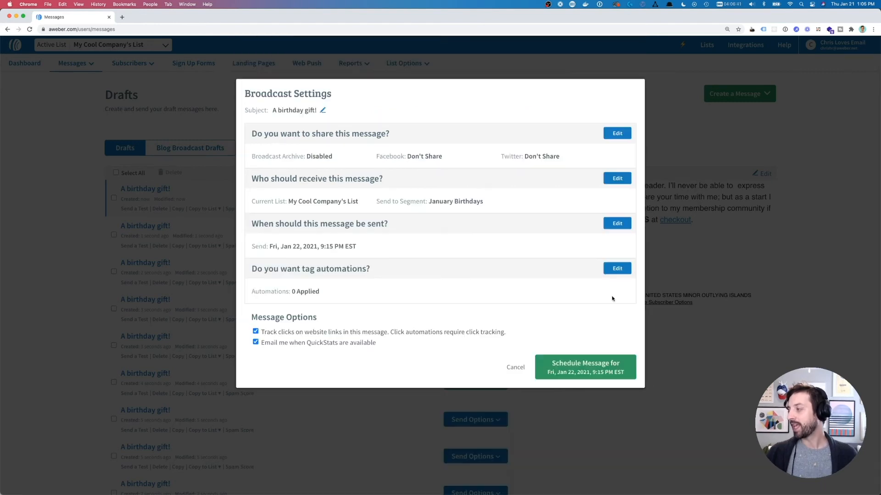
click(572, 372)
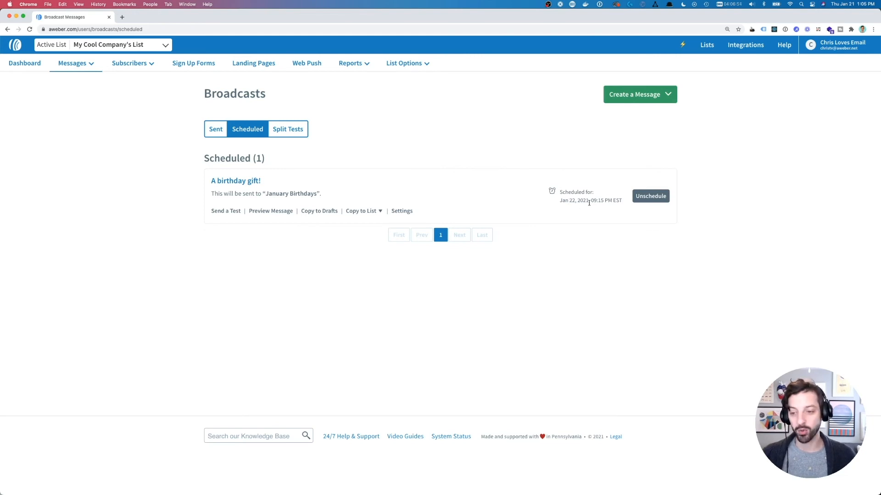
mouse_move(76, 64)
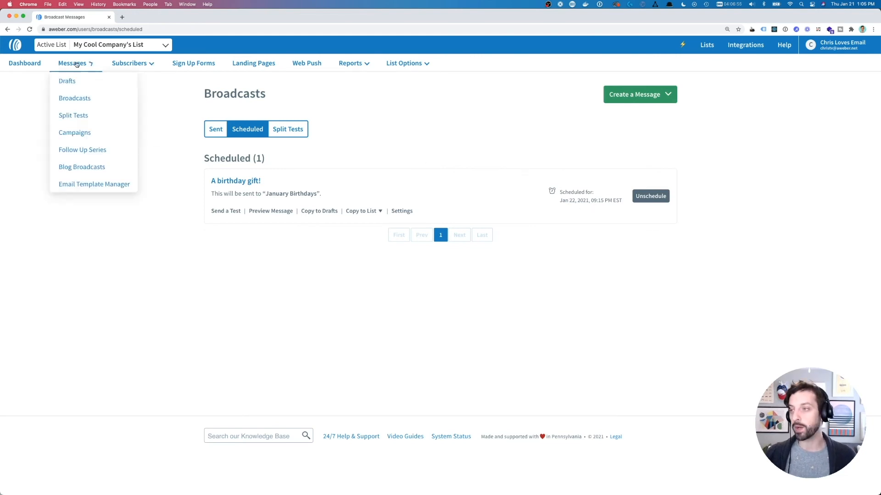
click(73, 81)
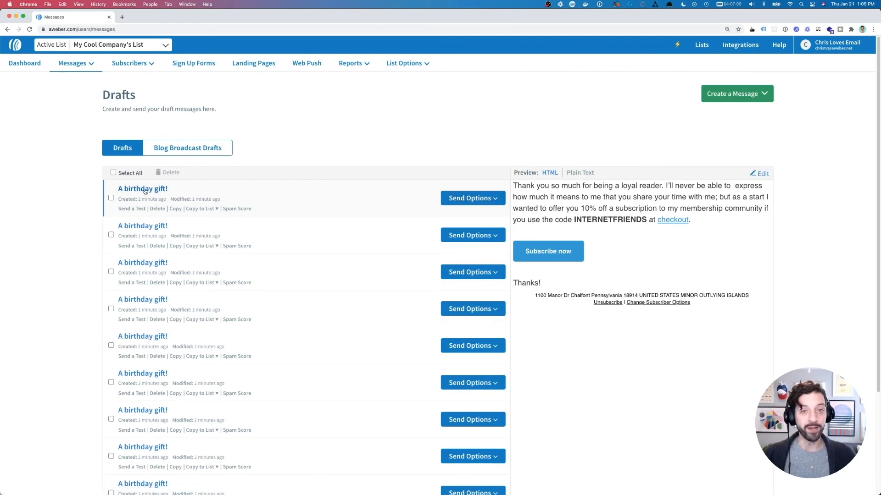
Step: Start scheduling the first remaining "A birthday gift!" draft as a broadcast and set its recipients to the February Birthdays segment
click(477, 198)
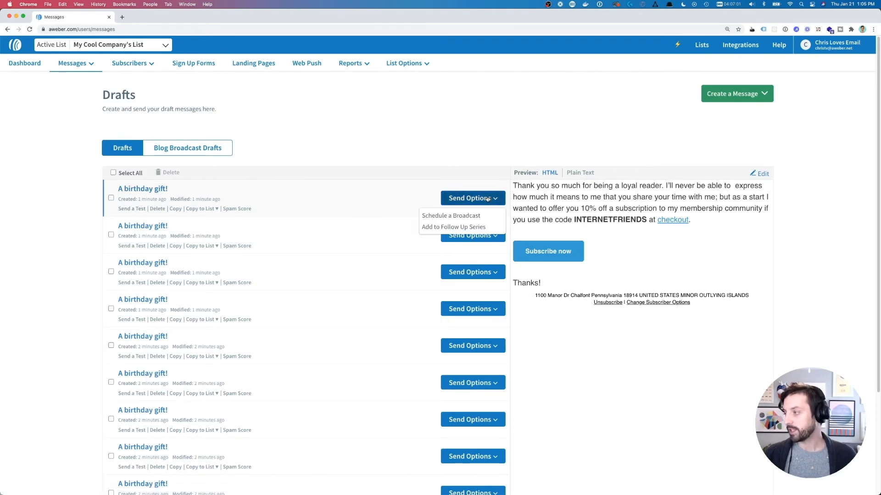
click(430, 216)
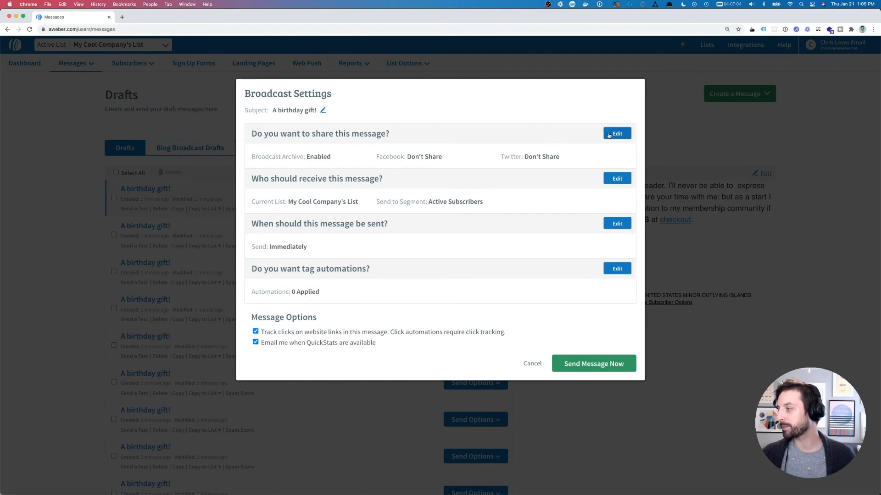
click(617, 179)
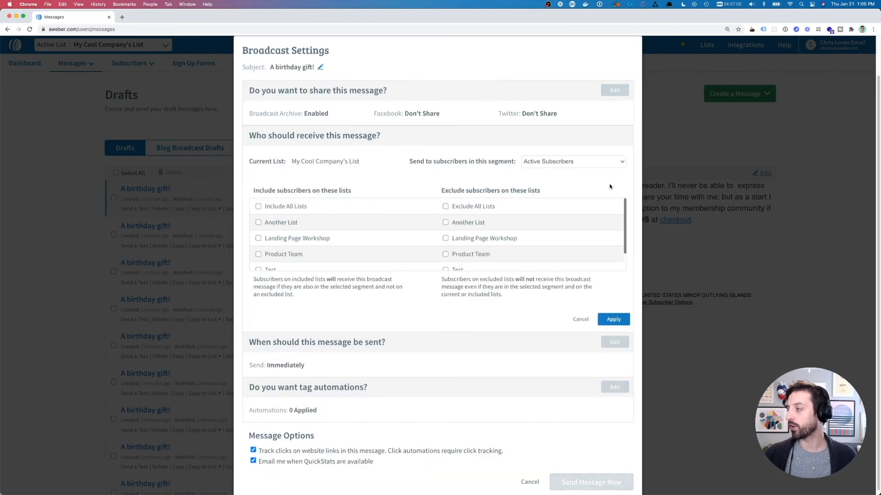
click(552, 163)
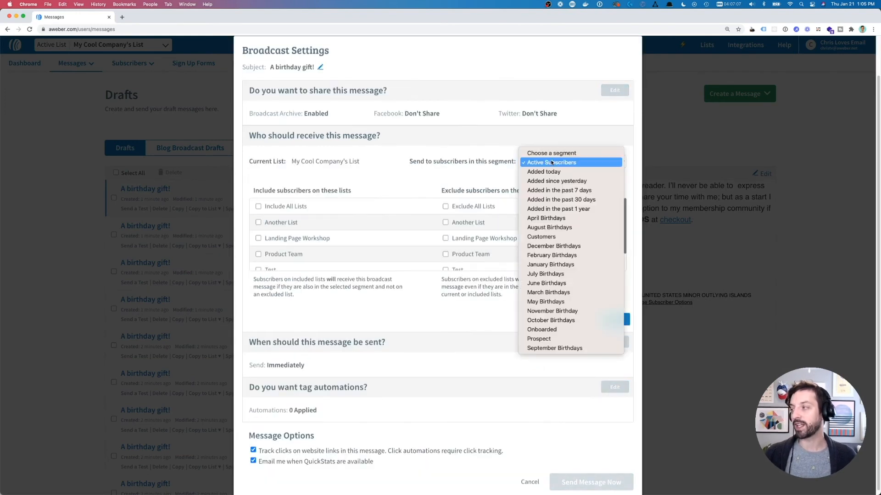
click(566, 255)
click(614, 320)
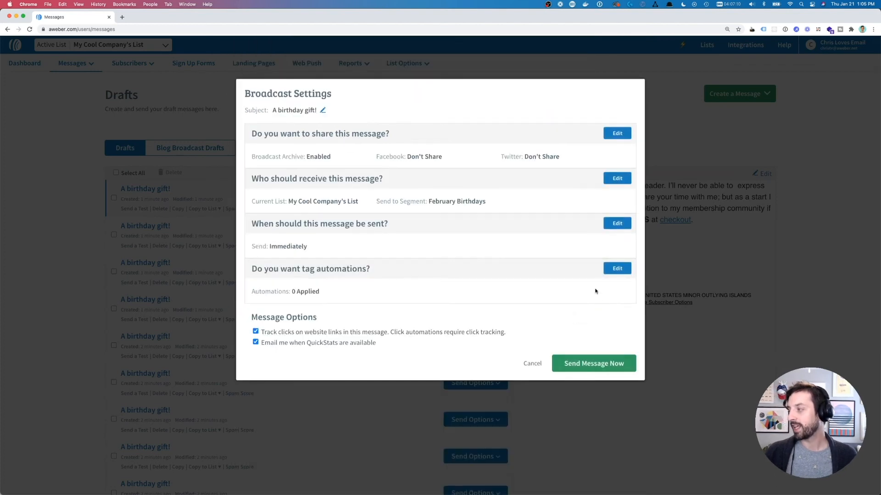
Step: Set the broadcast's send time to Mon, Feb 1, 2021, 9:35 AM Eastern Time and schedule the message
click(617, 224)
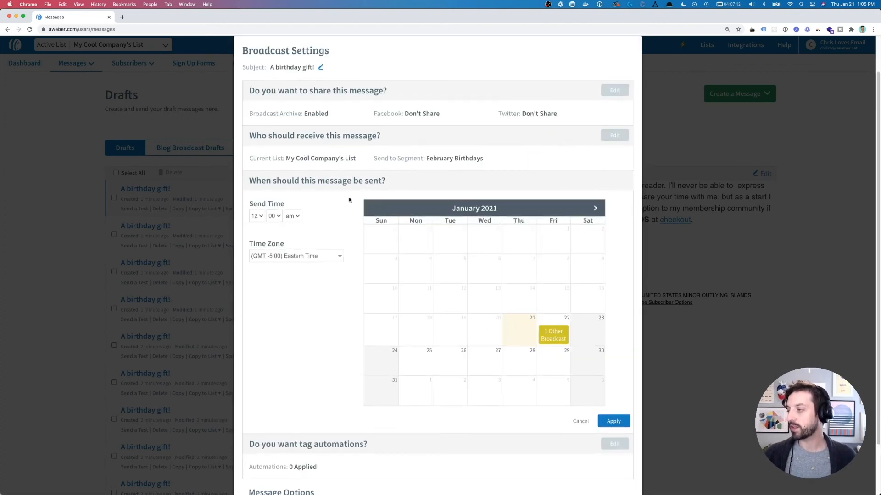
click(596, 209)
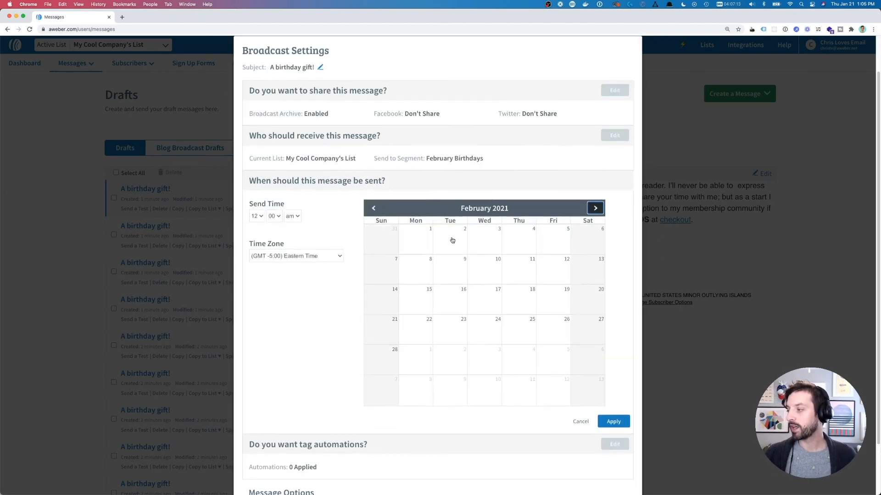
click(418, 243)
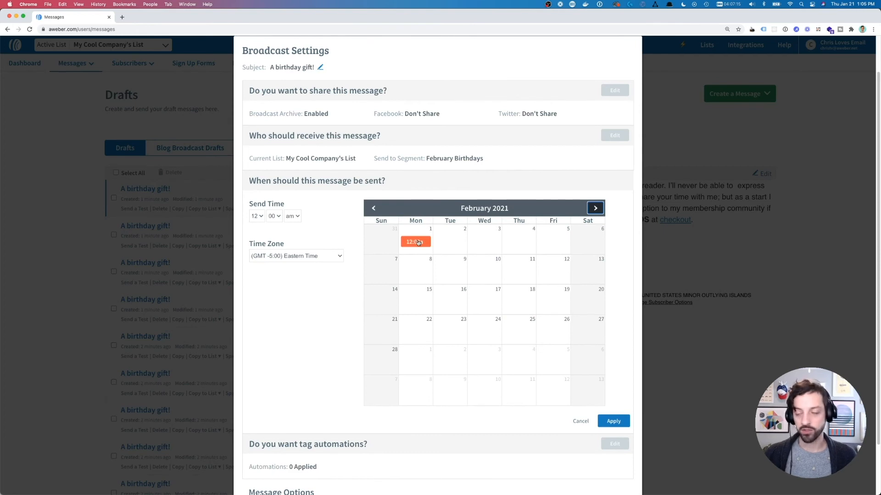
click(258, 217)
click(253, 189)
click(275, 216)
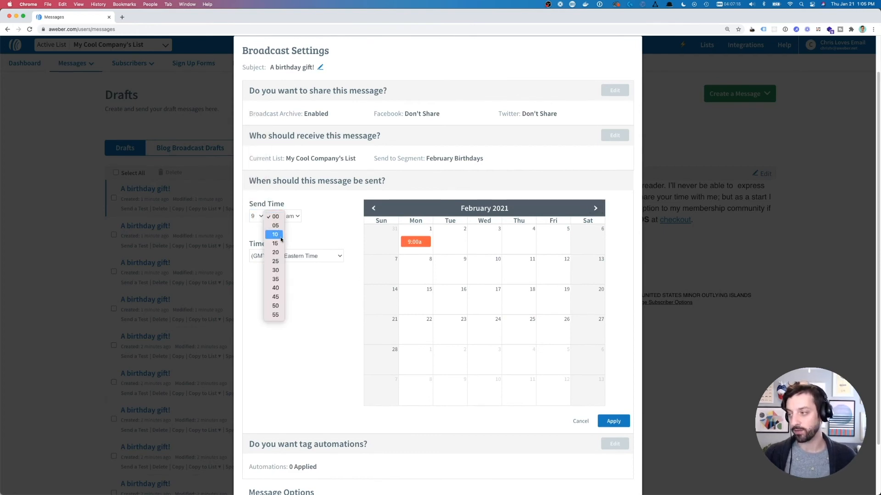
click(276, 280)
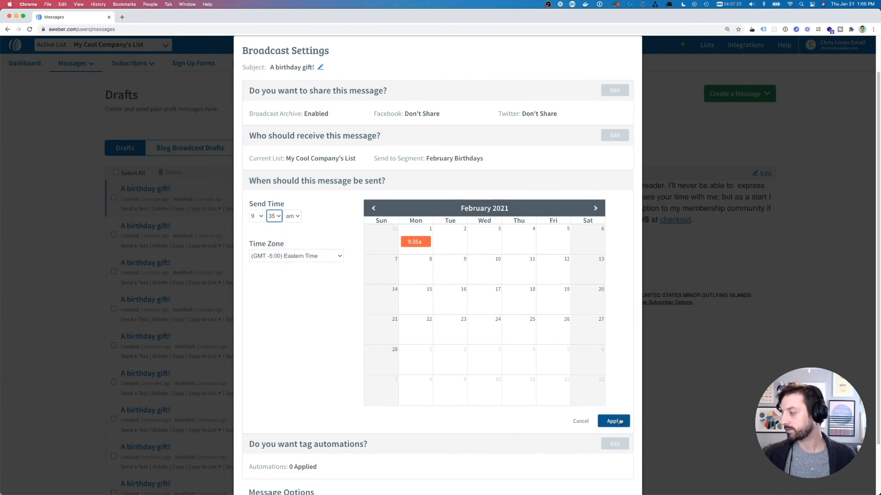
click(613, 422)
click(571, 371)
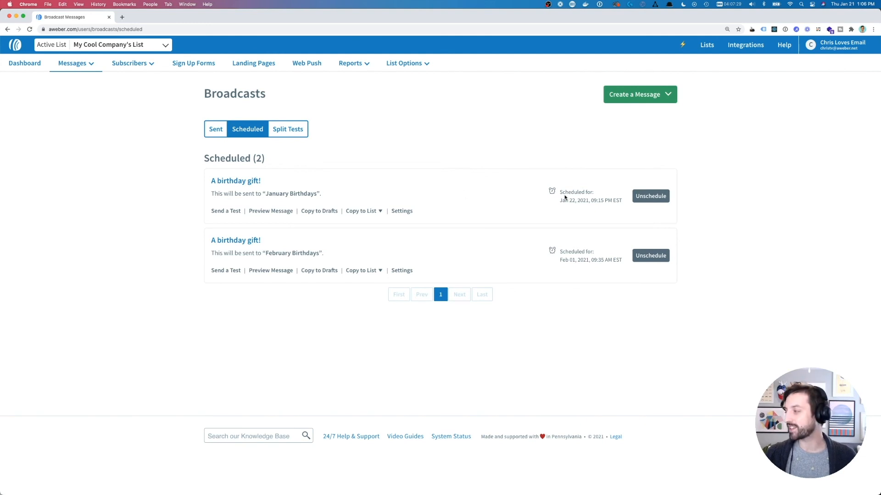
Step: Review the scheduled broadcasts, checking the January and February send dates and the May broadcast's segment and send date
drag(560, 200, 609, 201)
click(590, 239)
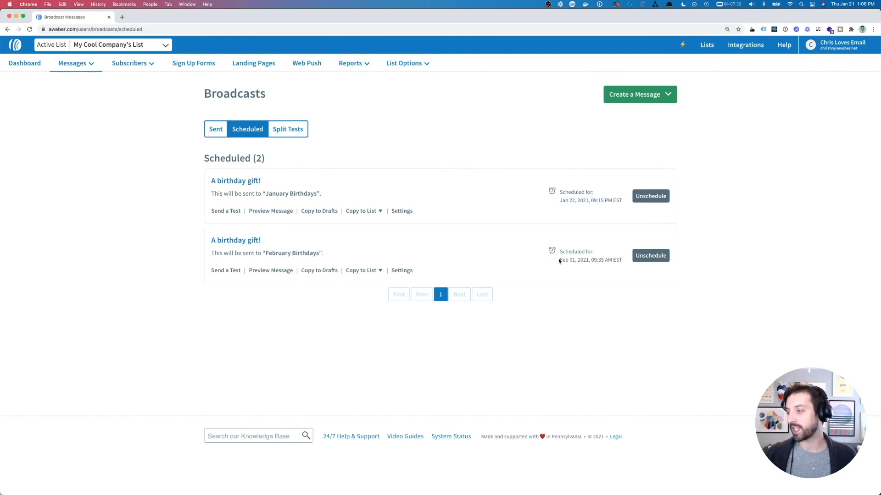
drag(558, 259, 595, 264)
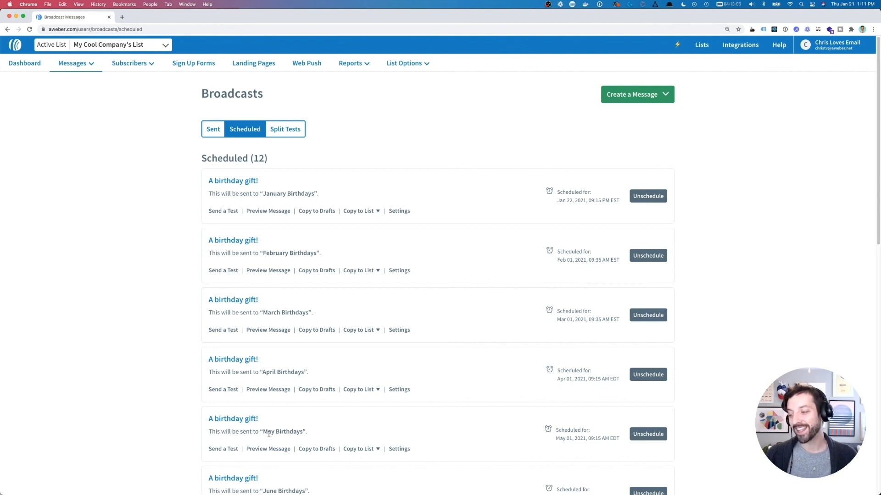
drag(266, 433, 297, 433)
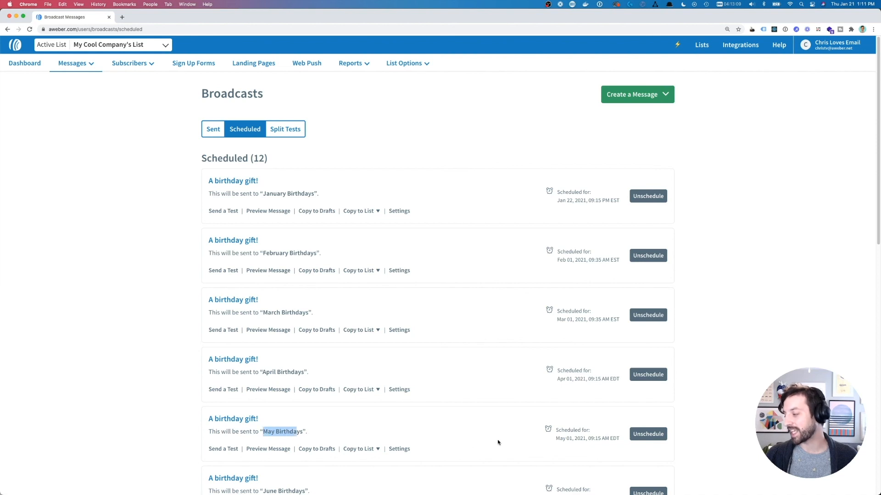
double_click(557, 438)
click(480, 380)
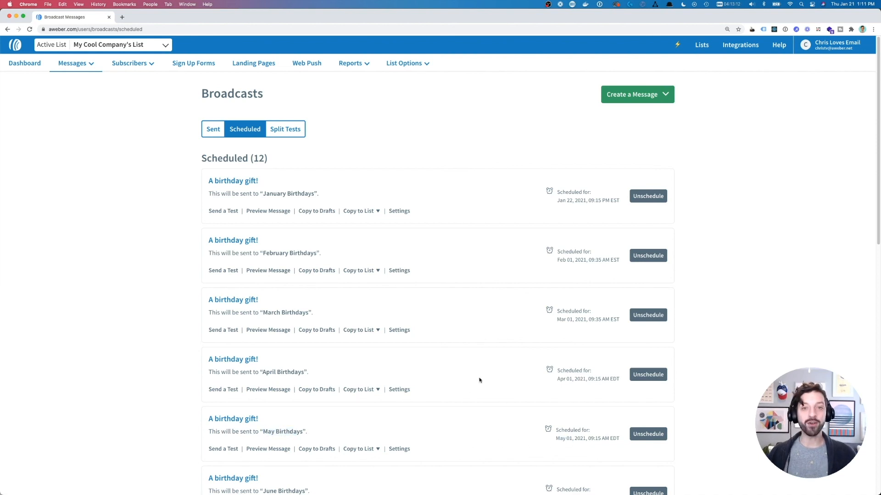